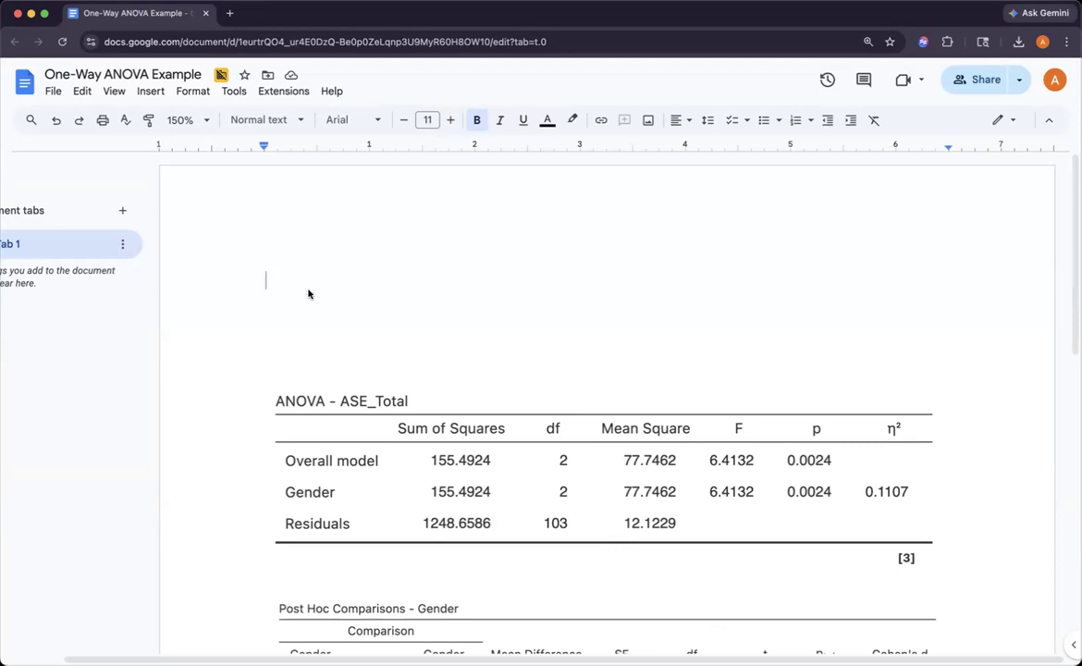
Step: Insert a table with five columns and four rows on the blank line above the ANOVA output
scroll(534, 299, down, 3)
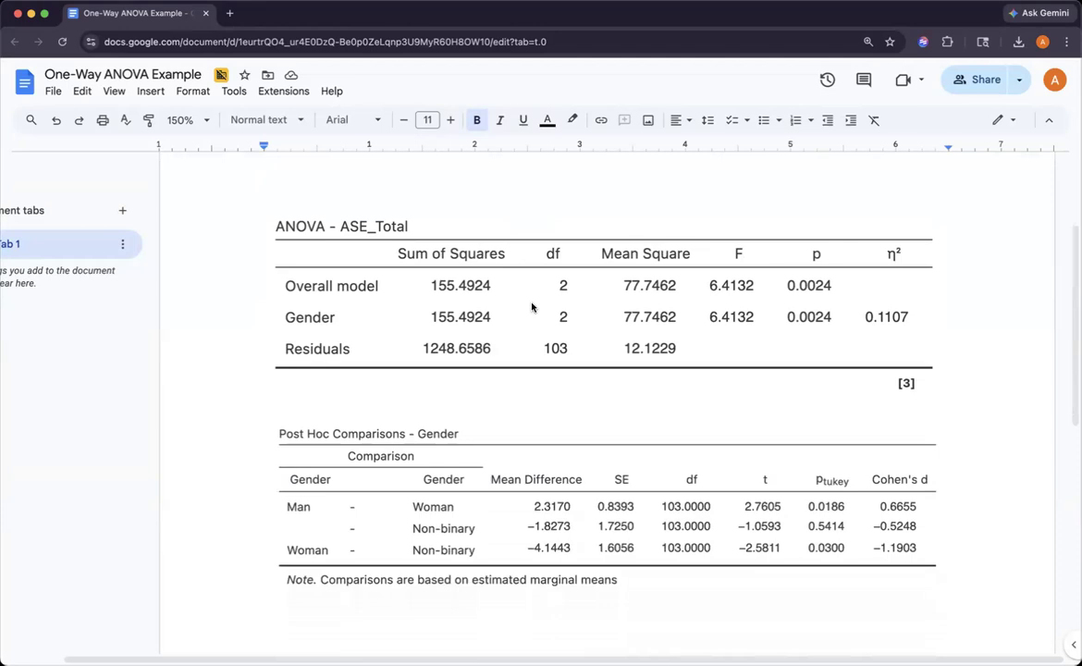
scroll(532, 306, up, 3)
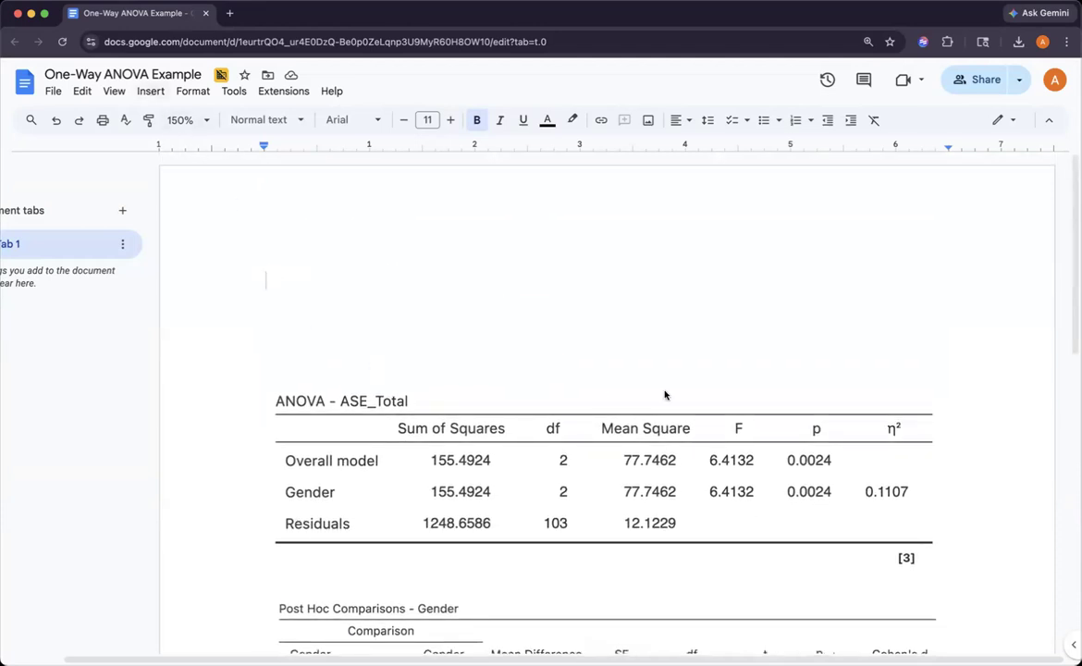
scroll(664, 395, down, 3)
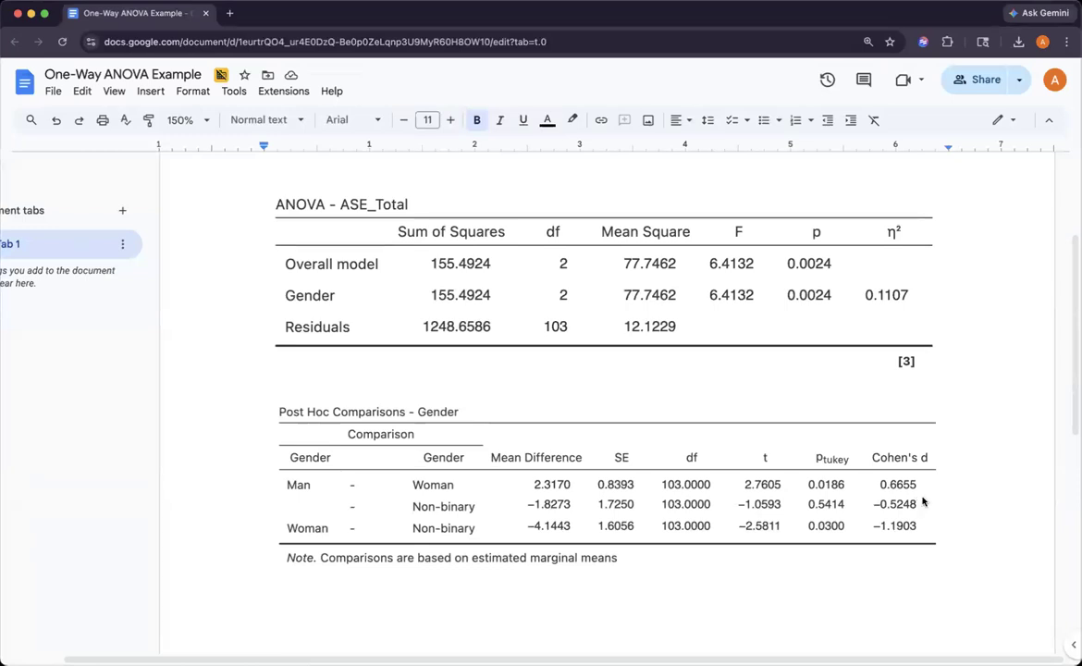
scroll(915, 497, up, 3)
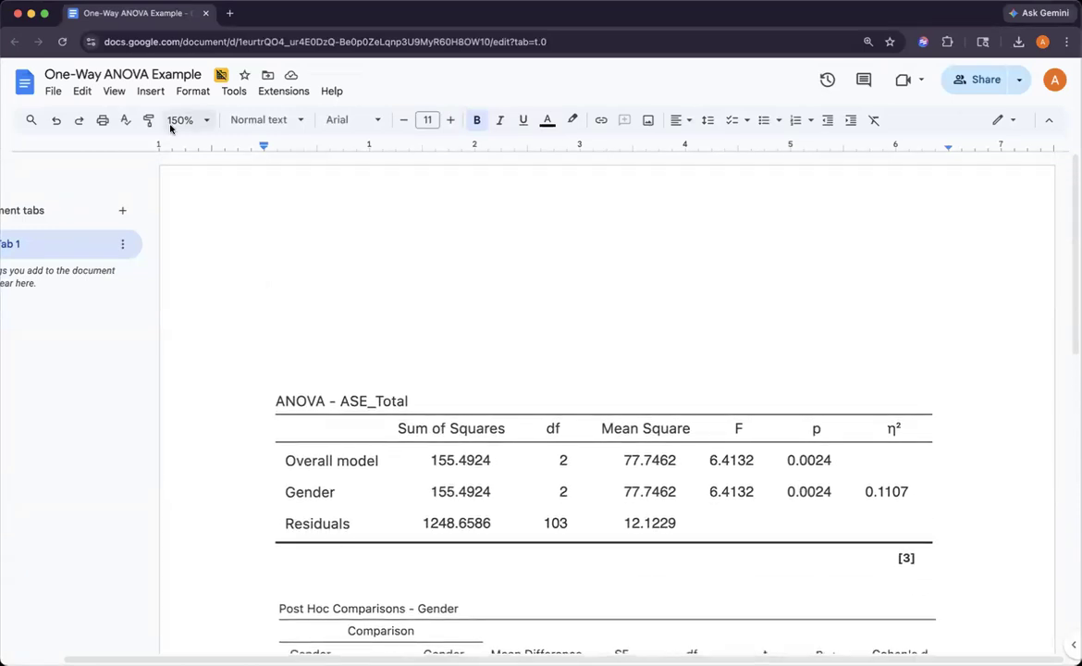
click(151, 92)
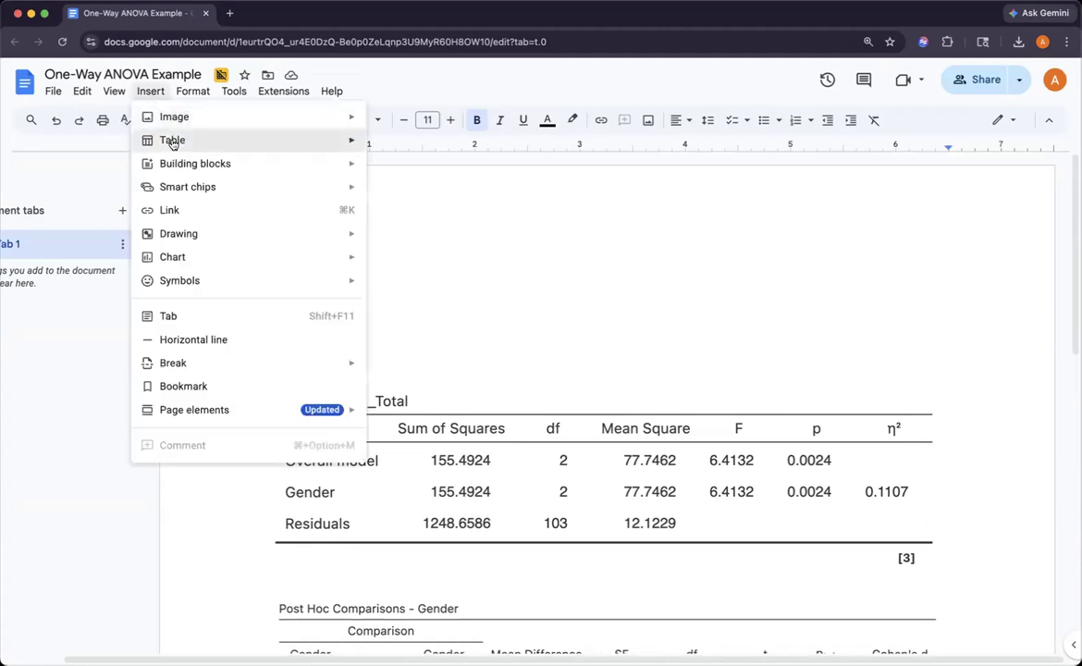
mouse_move(292, 144)
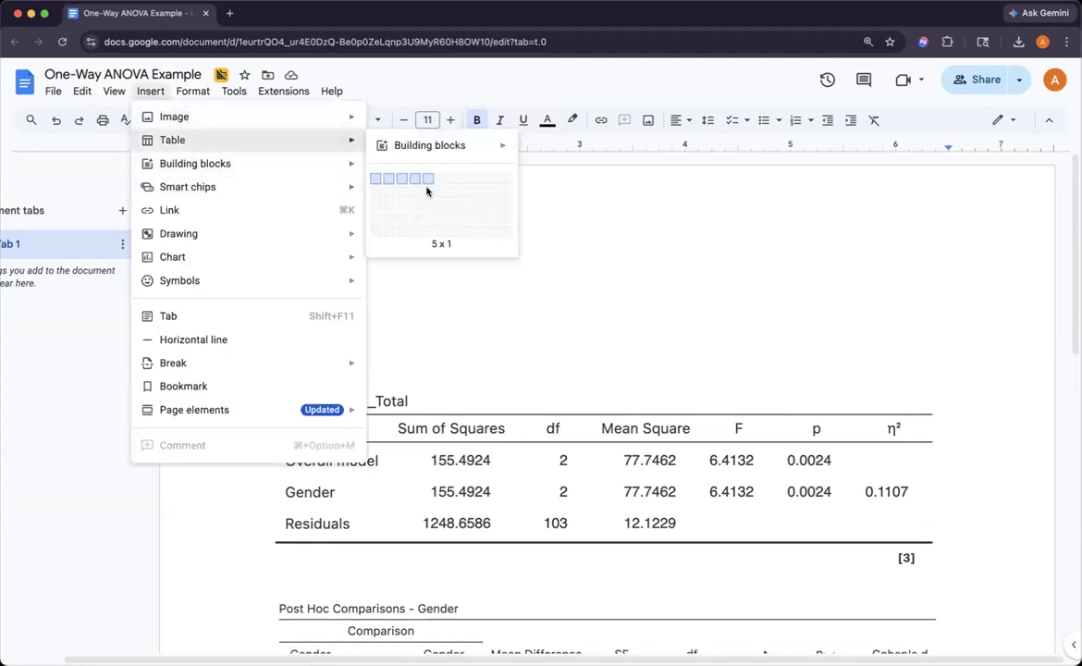
click(427, 216)
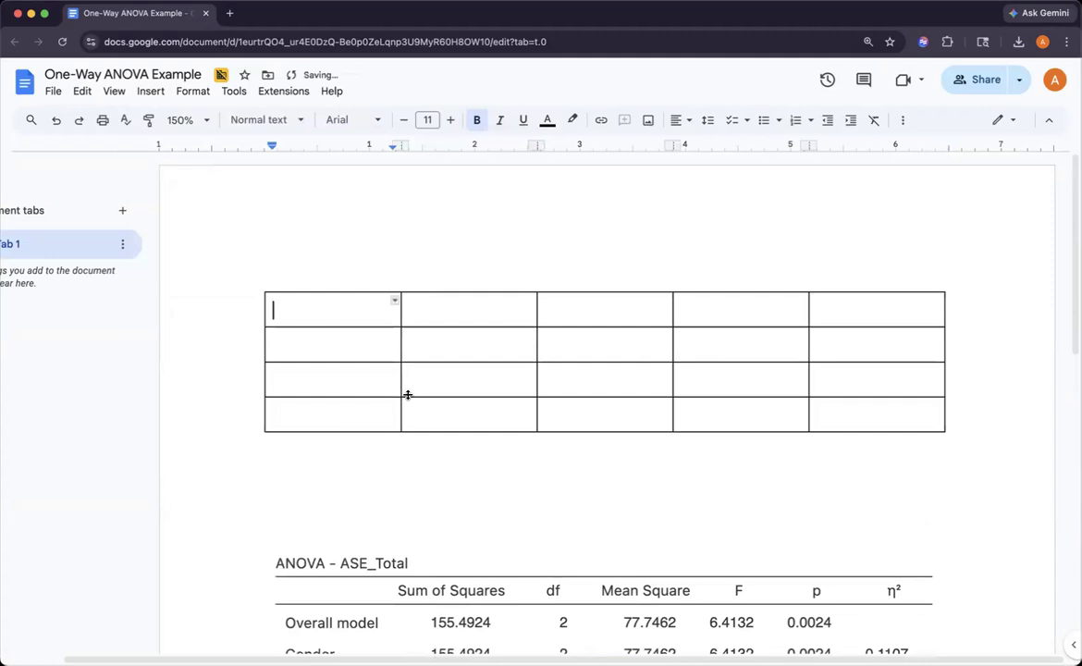
Step: Move the Post Hoc Comparisons image so it sits directly beneath the empty table
scroll(408, 395, down, 5)
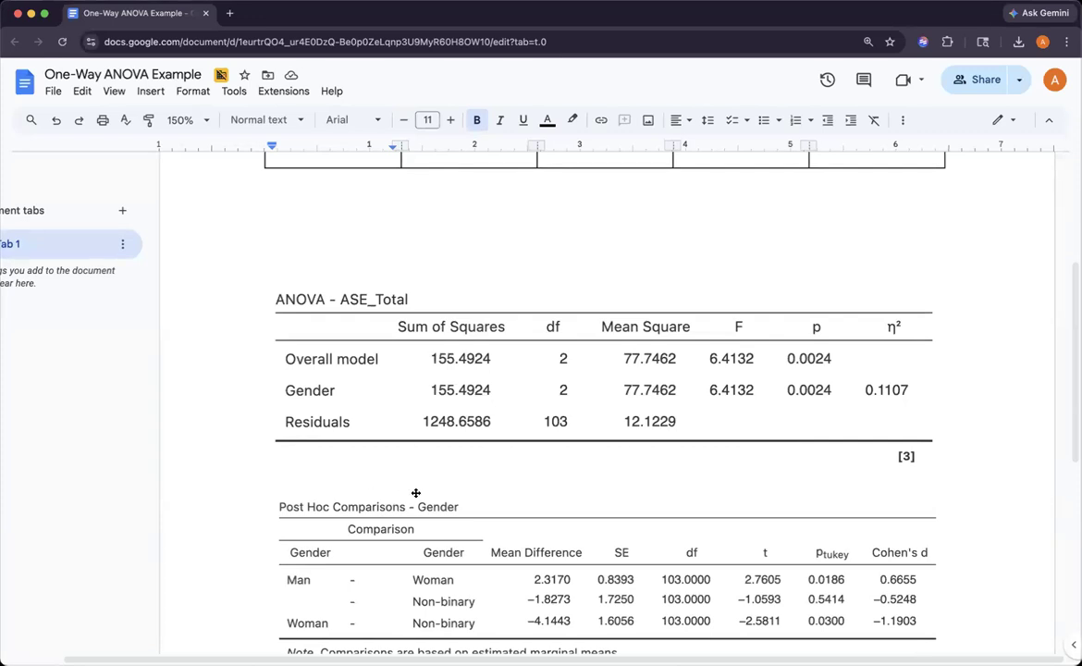
scroll(415, 493, down, 3)
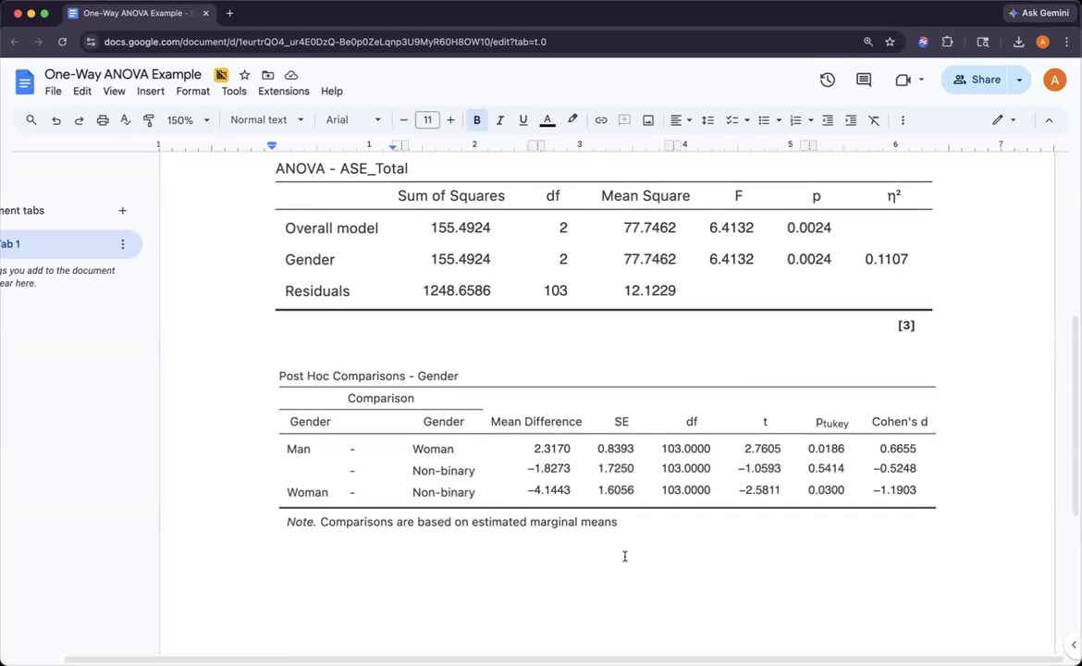
scroll(466, 549, up, 8)
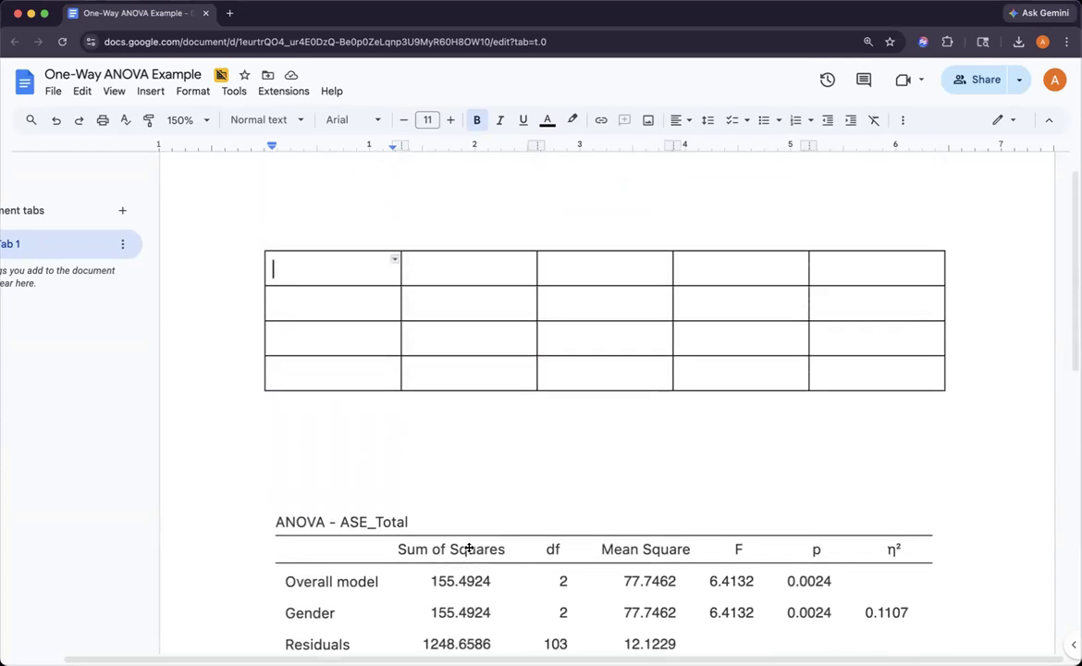
scroll(442, 555, down, 7)
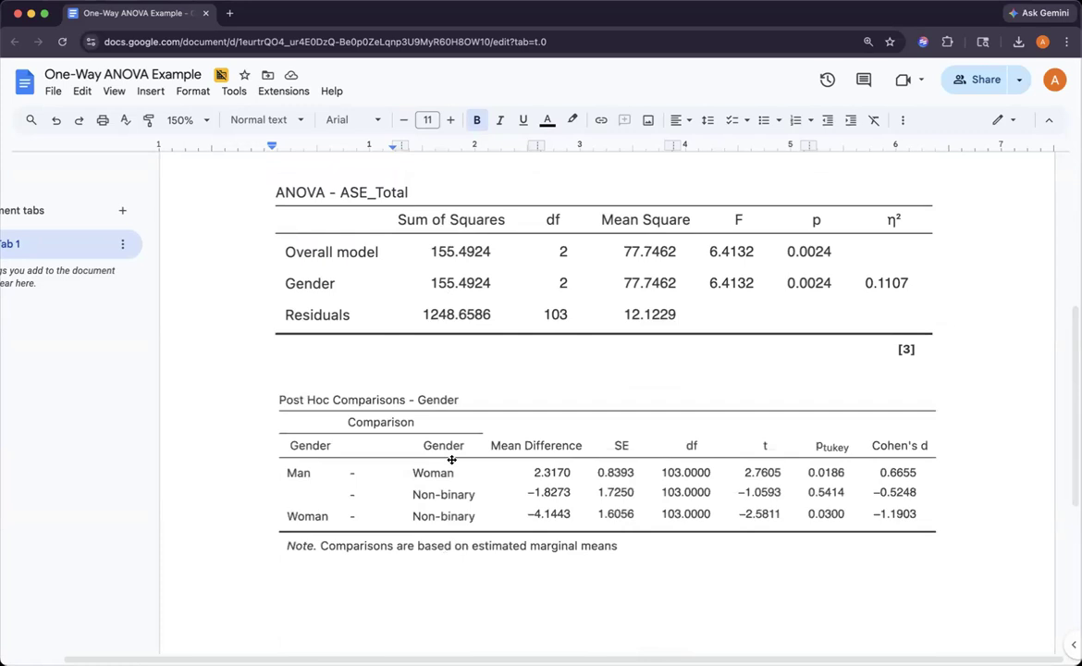
click(451, 460)
key(BackSpace)
scroll(384, 357, up, 8)
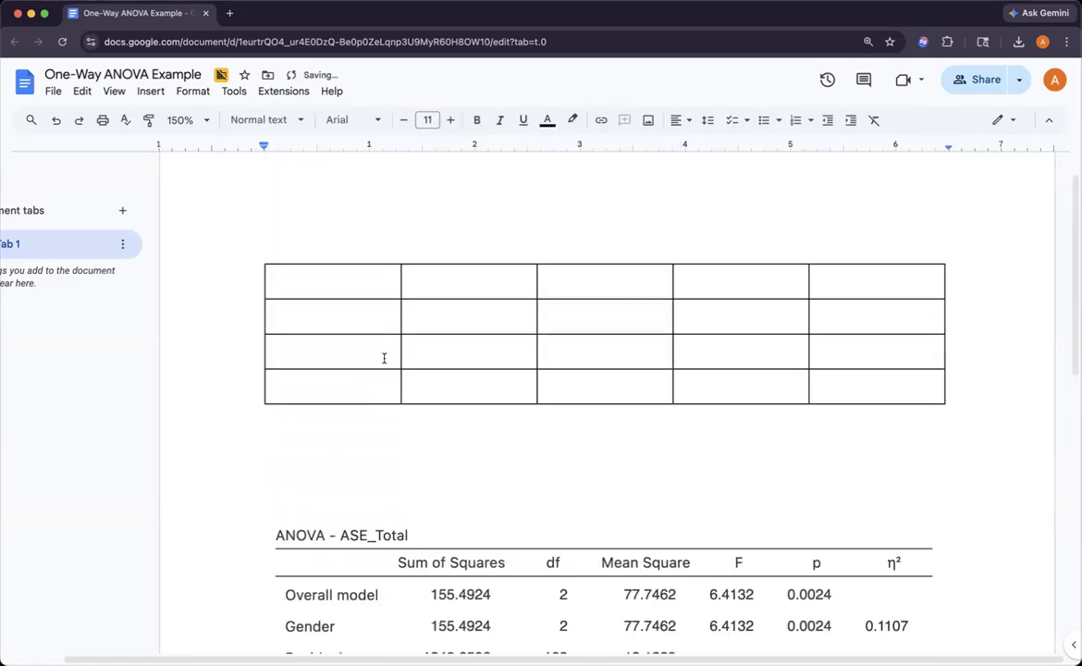
key(super+v)
scroll(326, 504, up, 2)
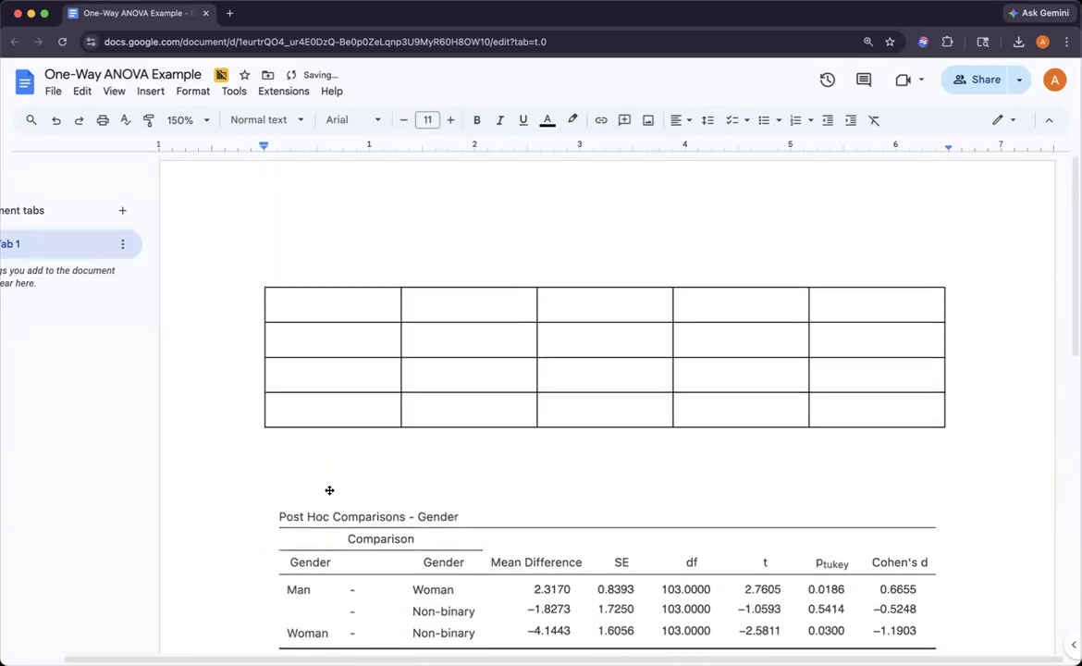
Step: Enter "Comparison" as the first column header and remove bold formatting from the whole table
scroll(337, 296, down, 1)
drag(334, 259, 370, 282)
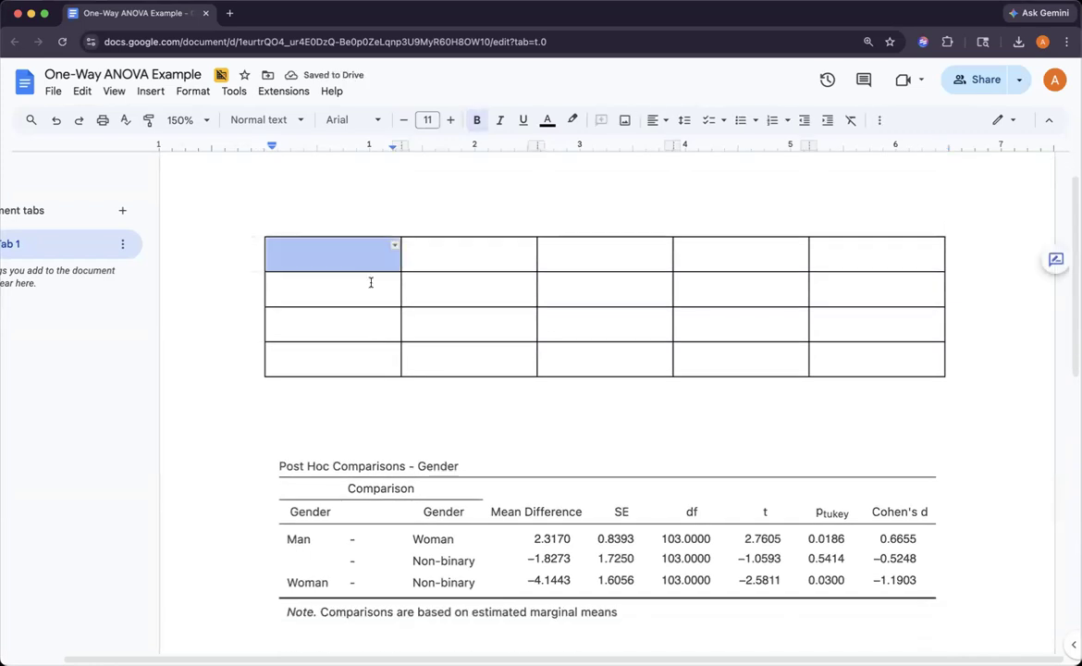
text(Comparison)
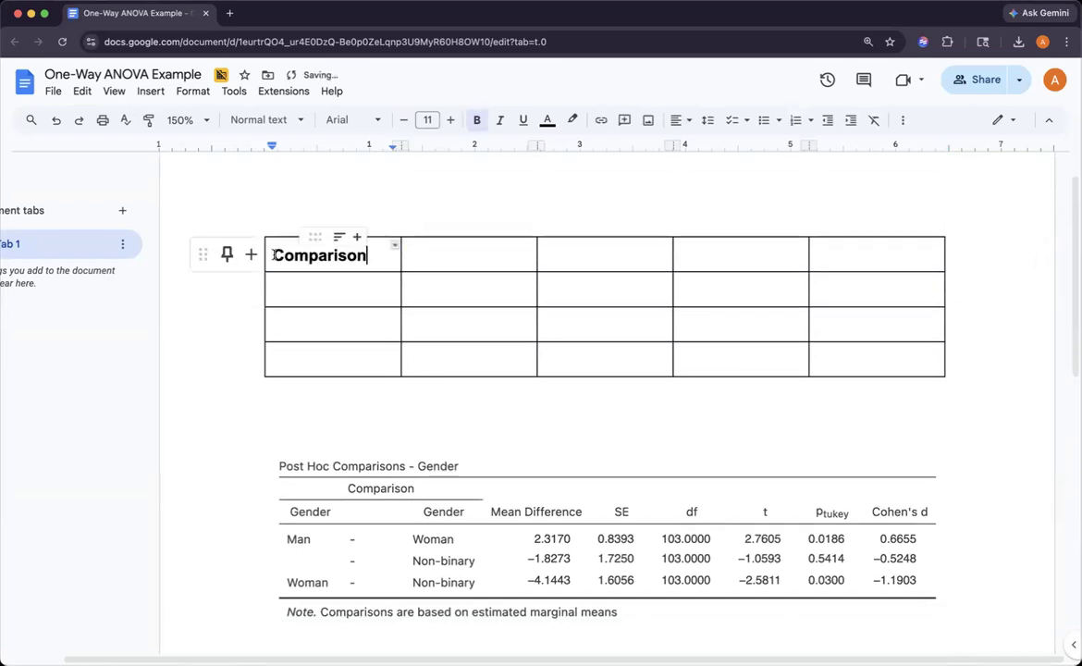
drag(326, 270, 894, 394)
key(super+b)
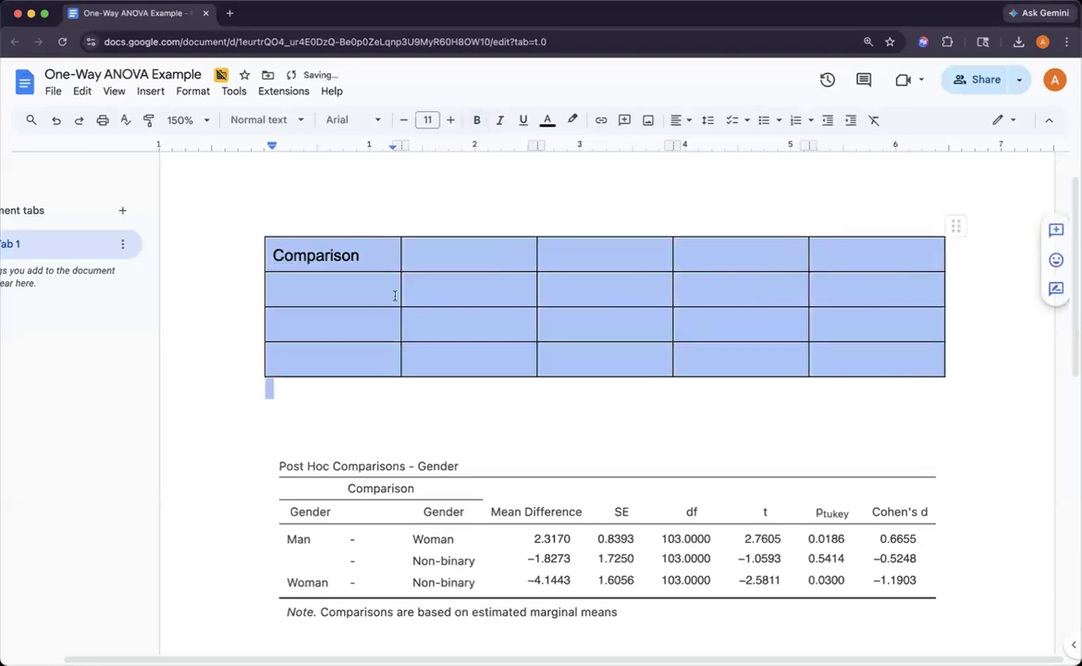
Step: Enter "MD" as the second column header and format its D as subscript
click(449, 259)
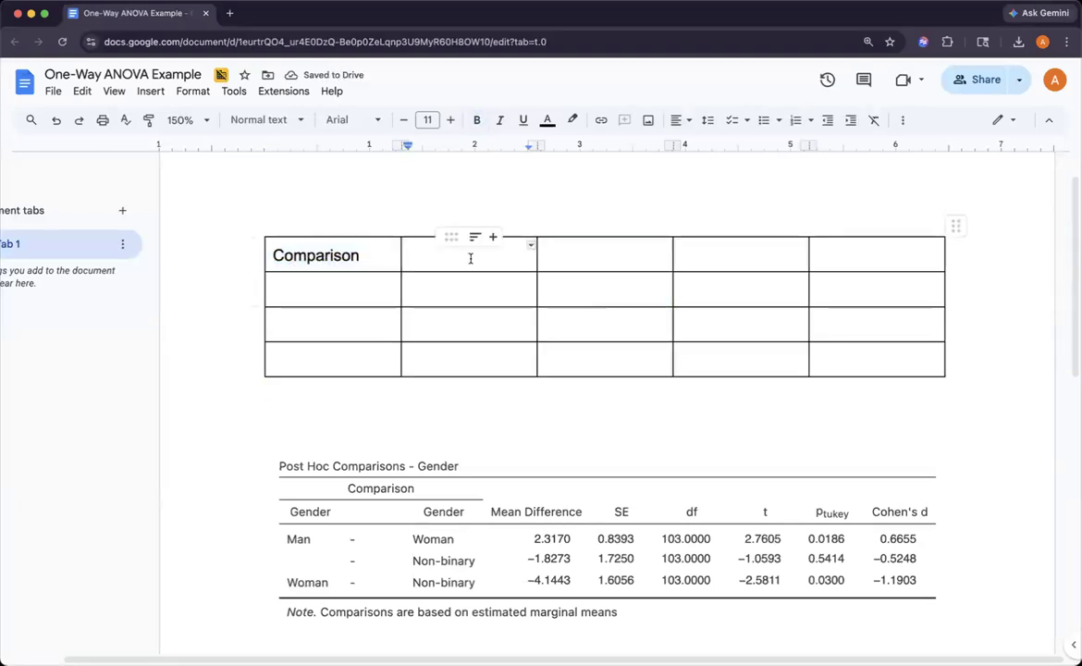
text(M)
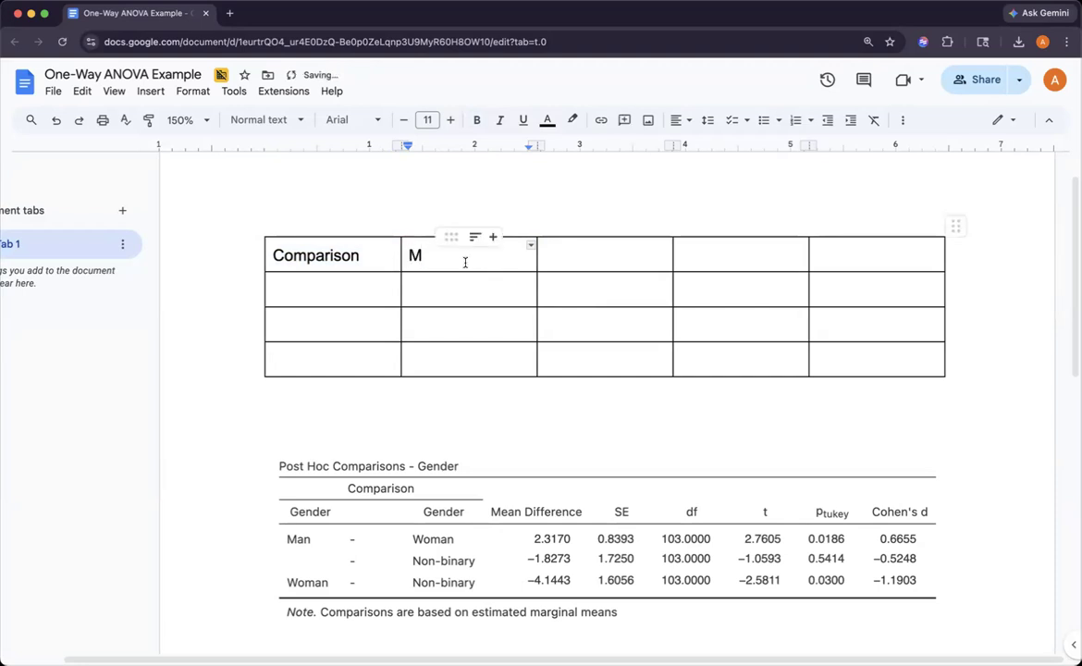
text(D)
drag(434, 257, 423, 258)
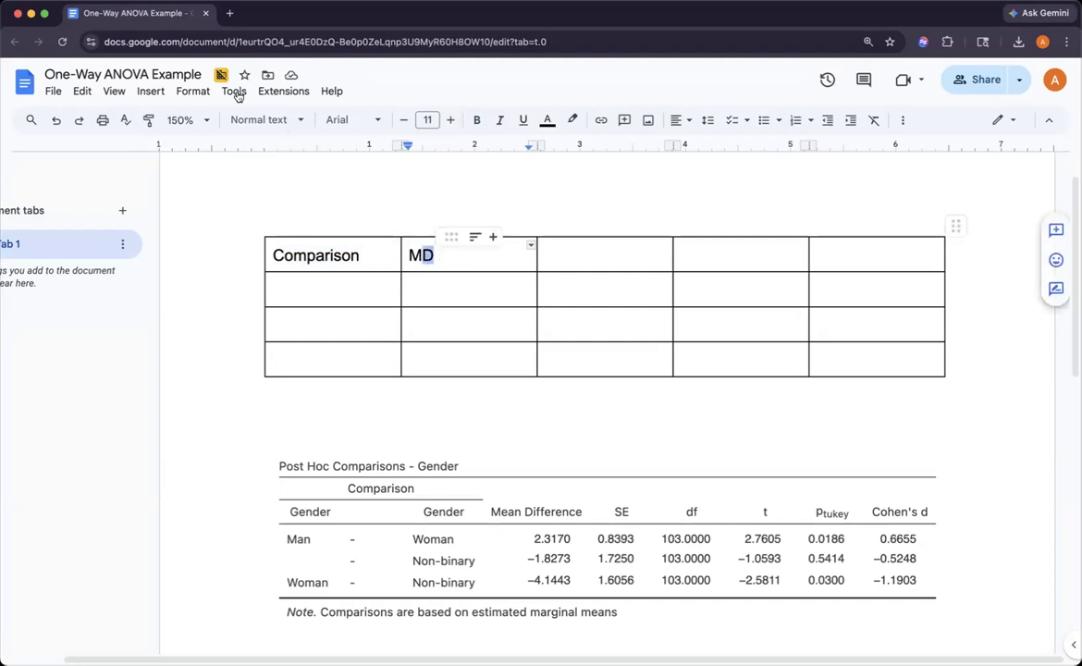
click(203, 91)
mouse_move(316, 121)
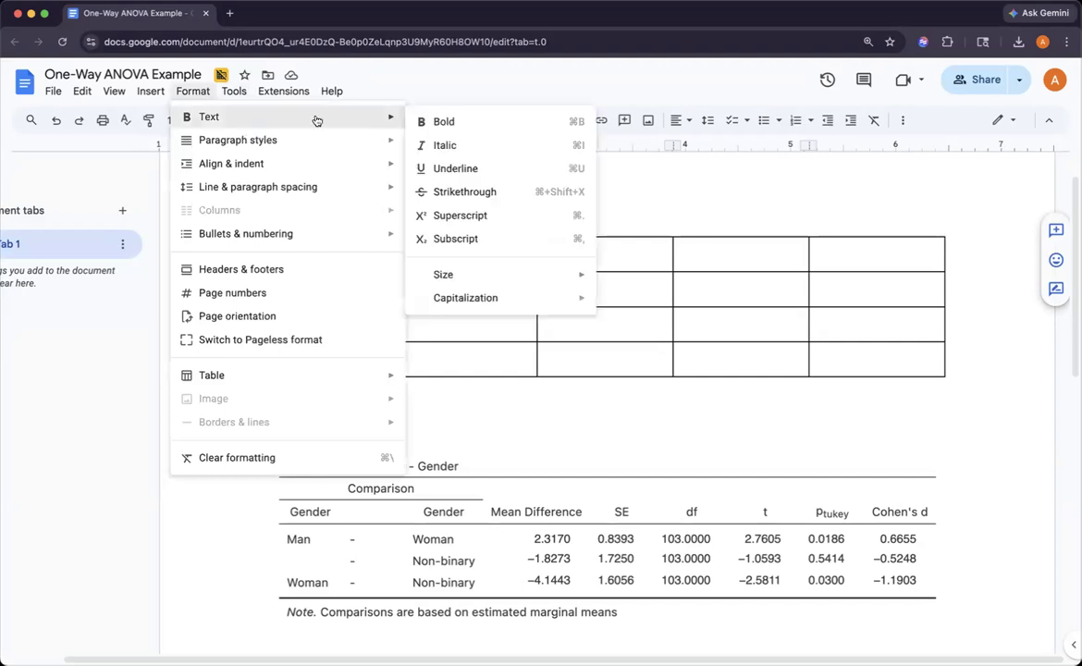
click(452, 238)
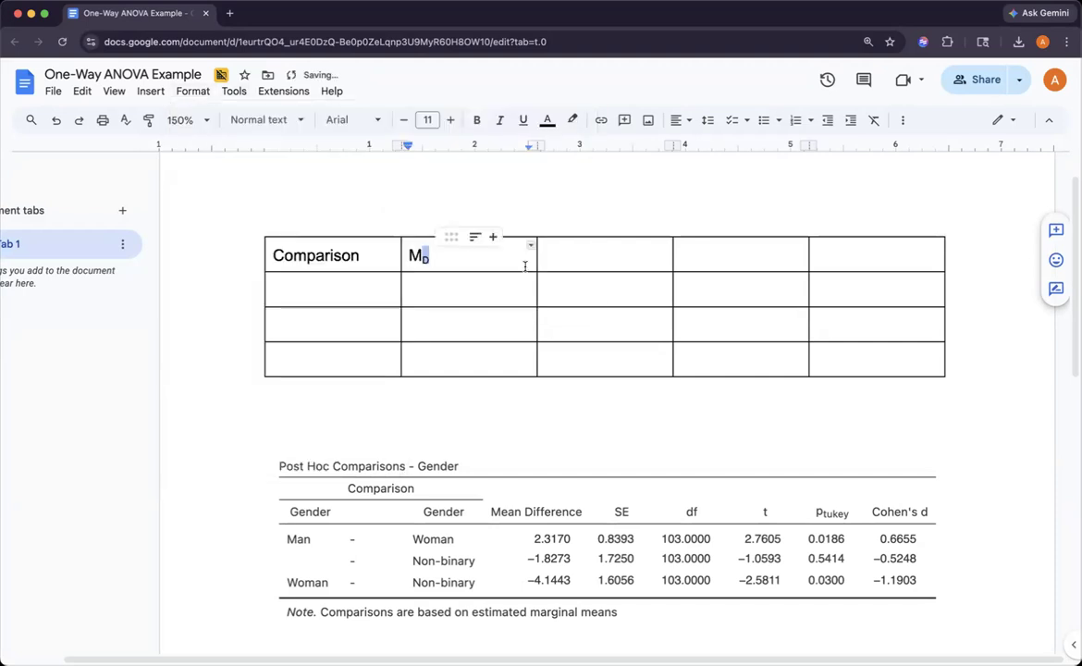
Step: Enter the headers "SE", "p" and "d" in the remaining three columns
click(564, 258)
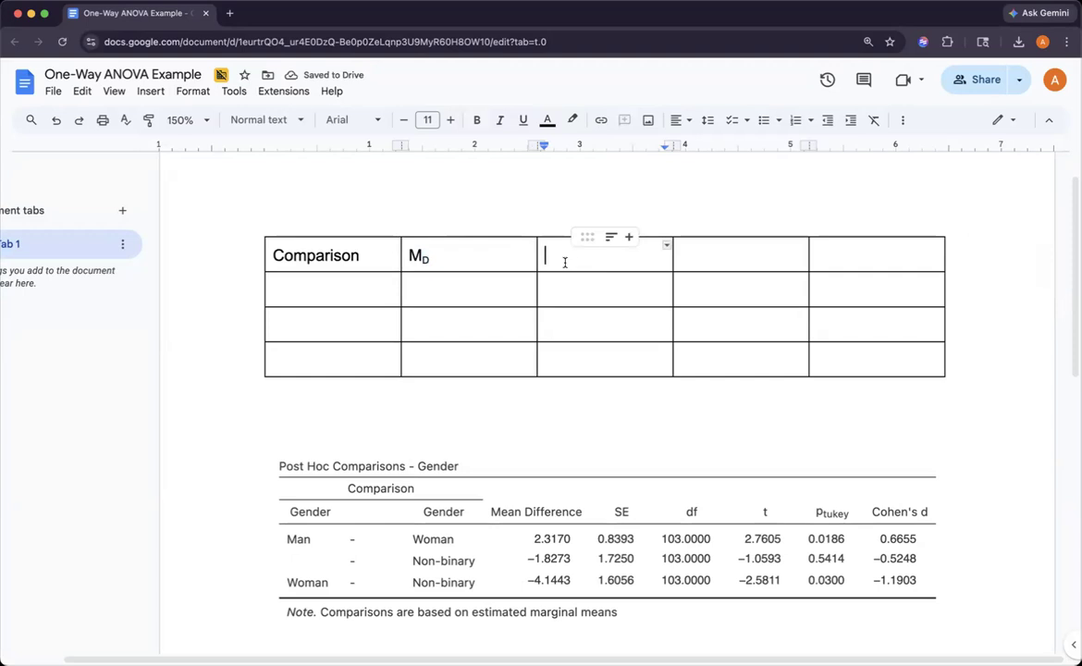
text(SE)
click(707, 251)
text(p)
key(Tab)
text(d)
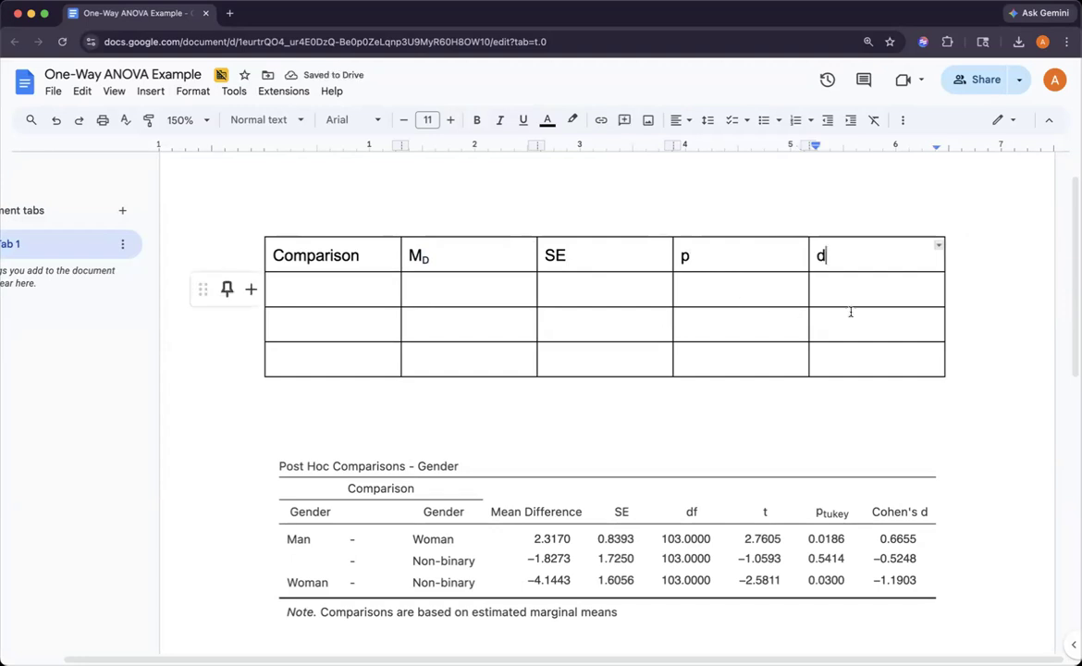
click(851, 284)
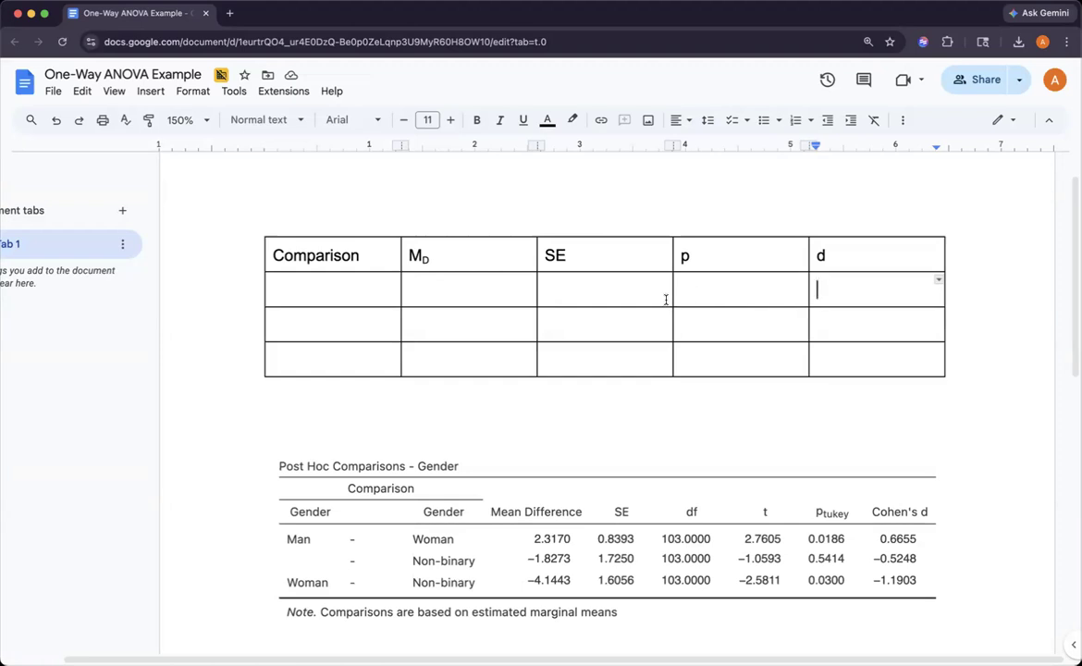
Step: Label the first two rows under Comparison "Men vs. Women" and "Men vs. Non-binary"
mouse_move(541, 257)
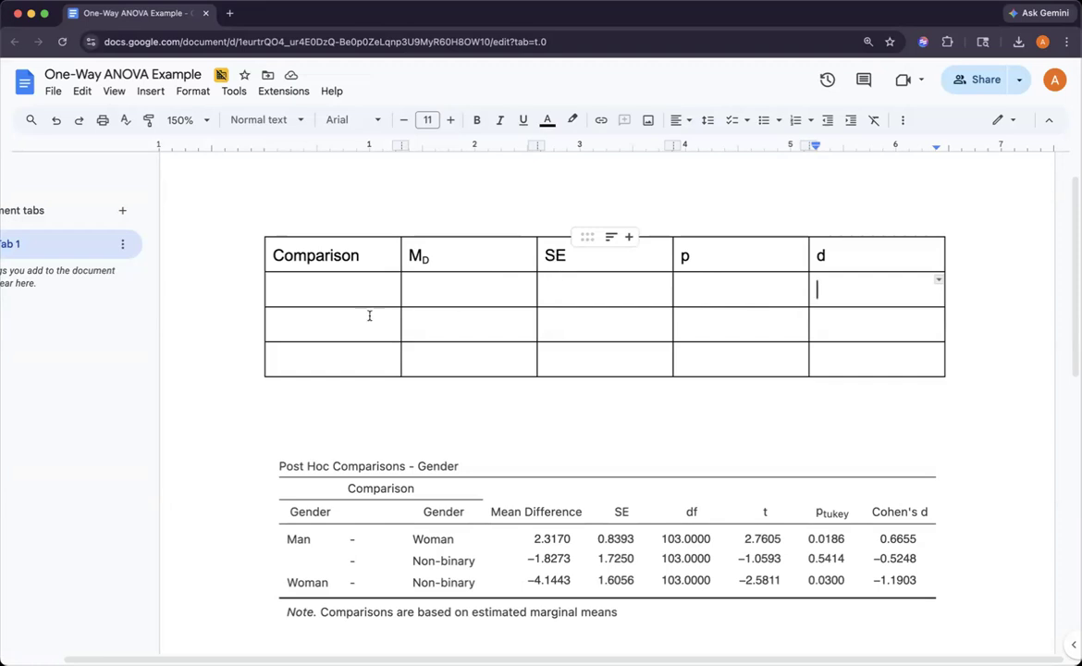
click(345, 297)
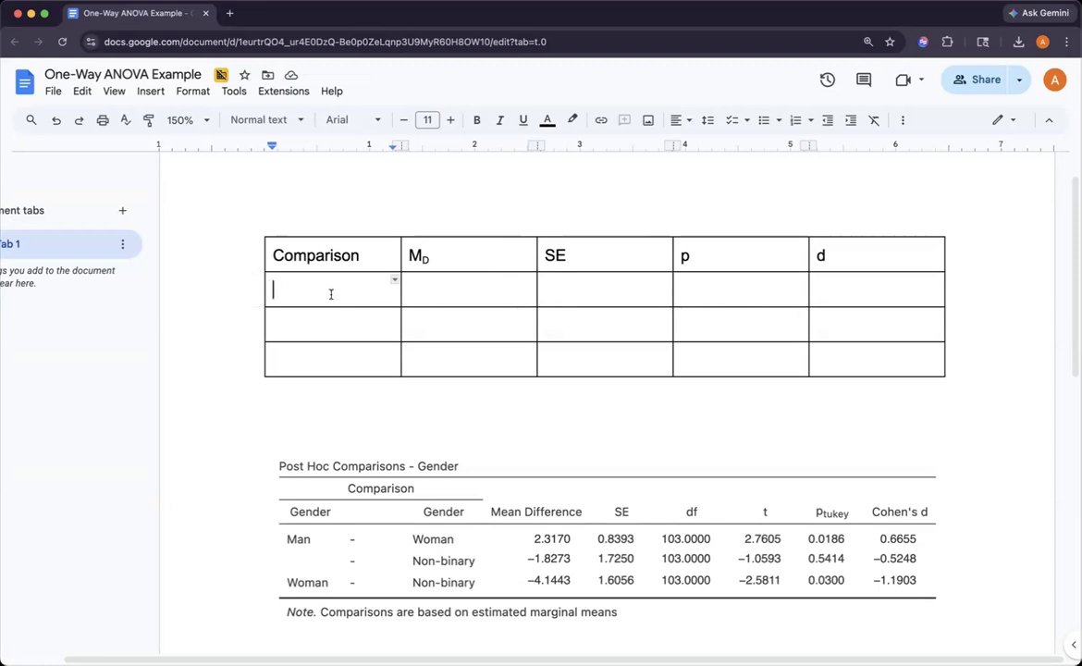
text(Men vs.)
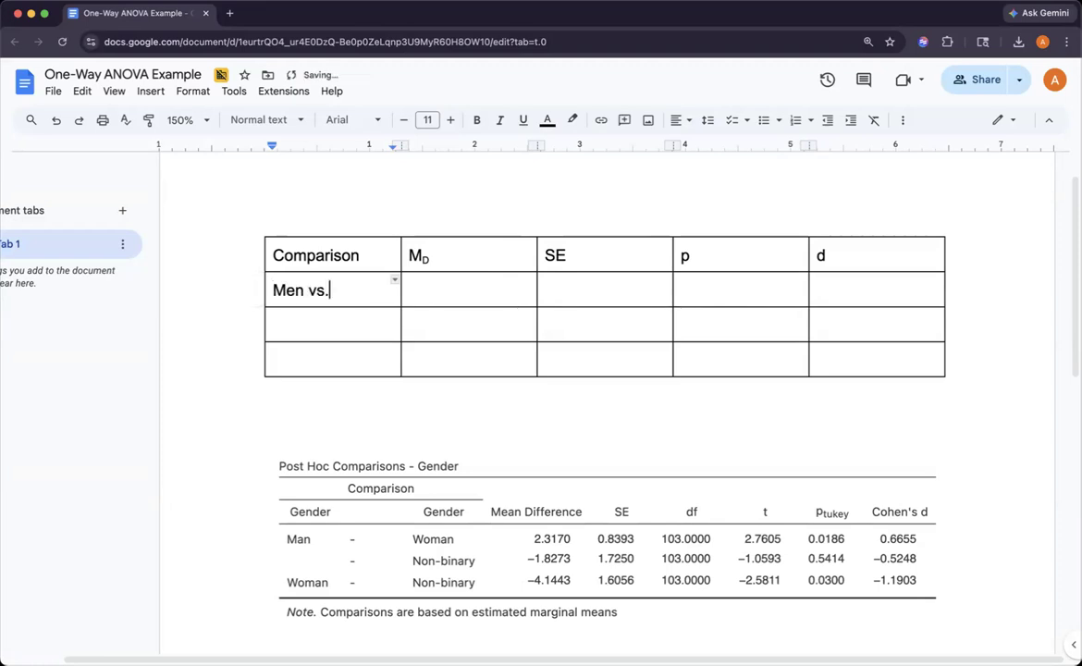
text( Women)
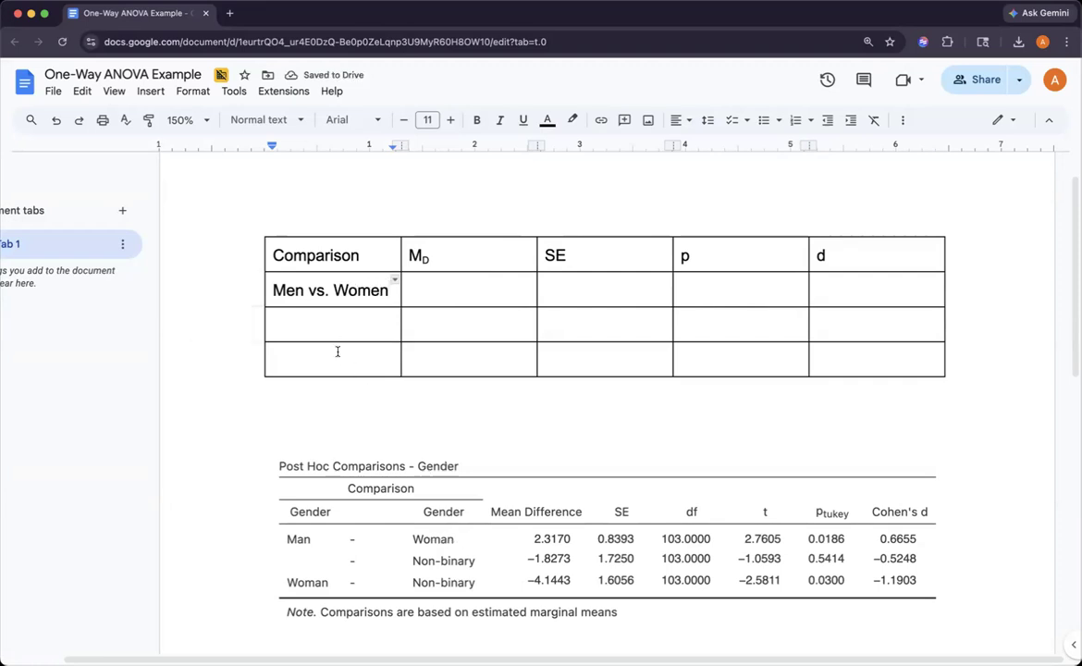
click(313, 325)
text(Men )
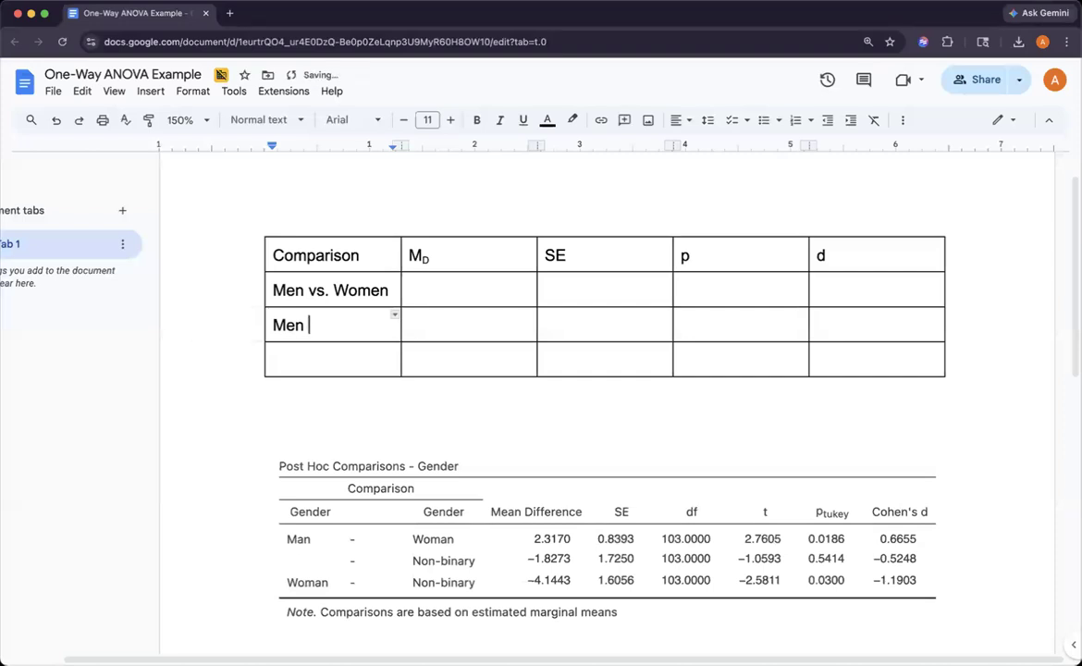
text(vs. Non-binary)
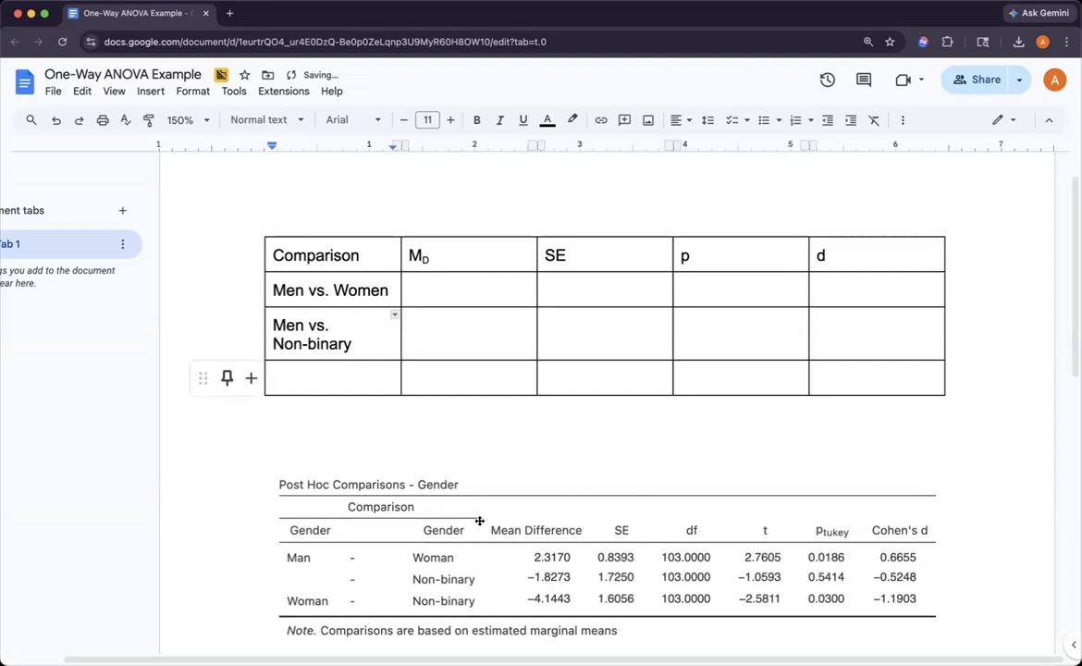
Step: Label the last row under Comparison "Women vs. Non-binary"
click(347, 385)
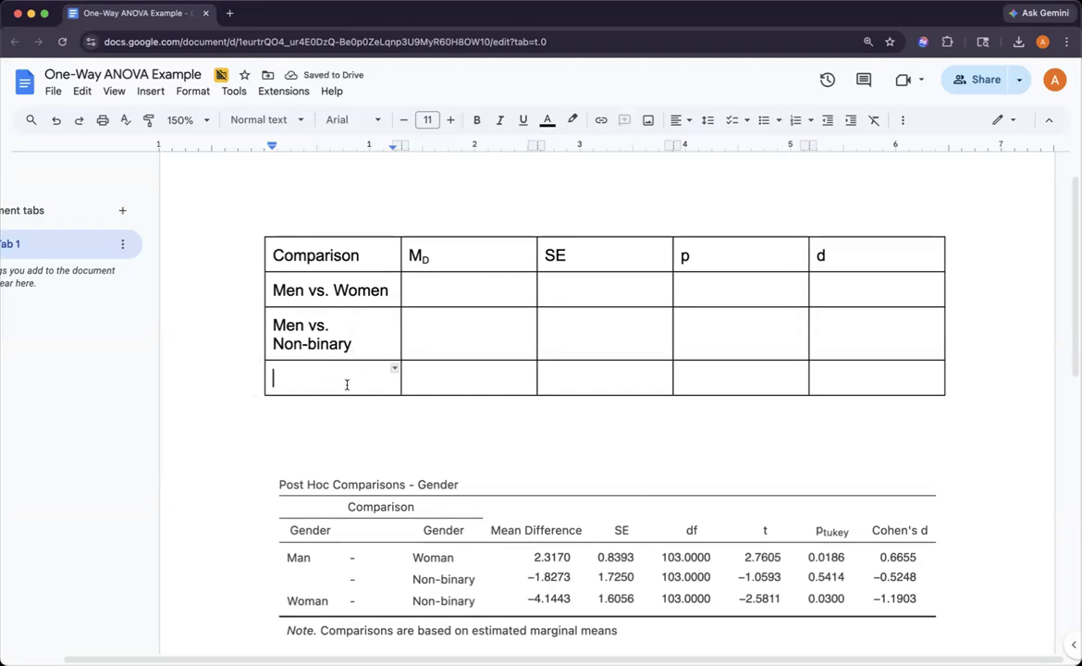
text(Women bs)
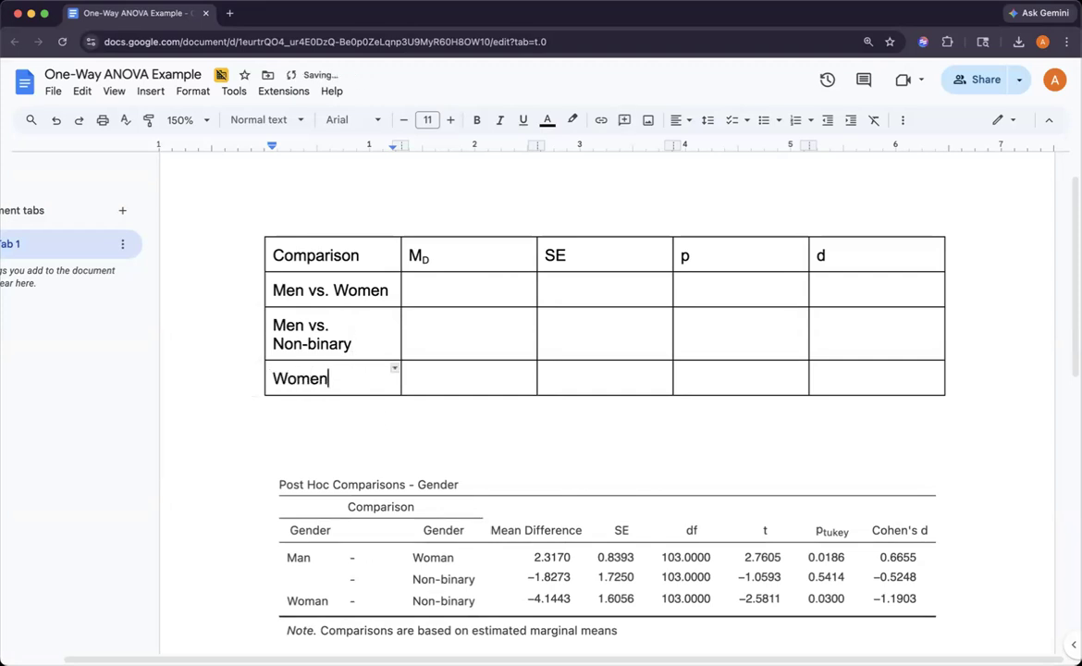
key(BackSpace)
key(BackSpace)
text(vs. Non0)
text(binary)
key(BackSpace)
key(BackSpace)
key(BackSpace)
key(BackSpace)
key(BackSpace)
key(BackSpace)
key(BackSpace)
text(-)
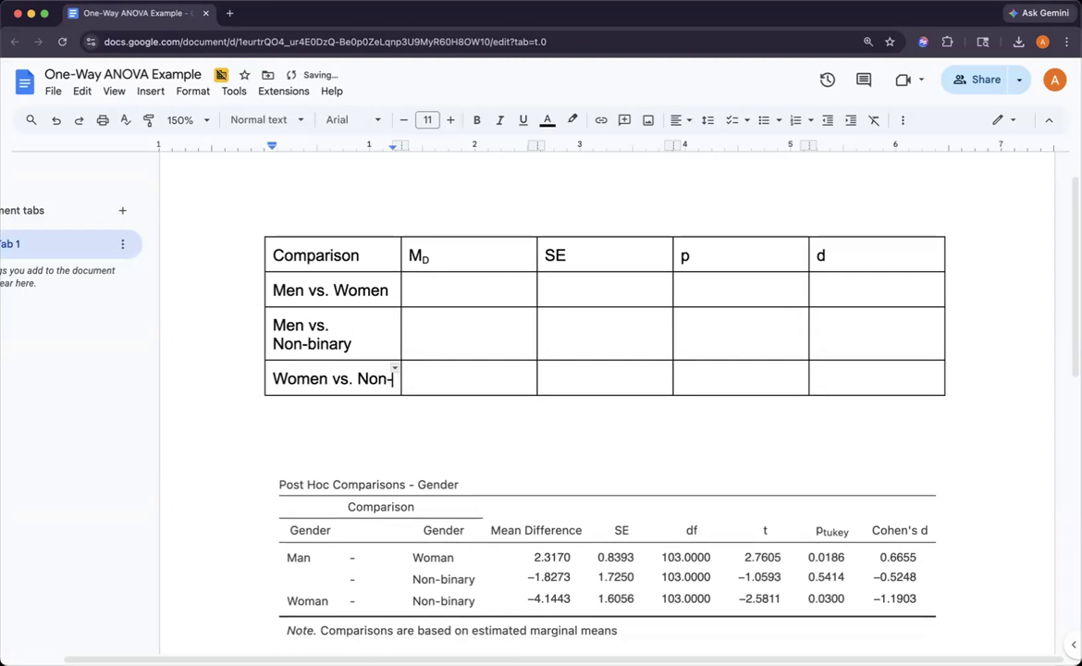
text(binary)
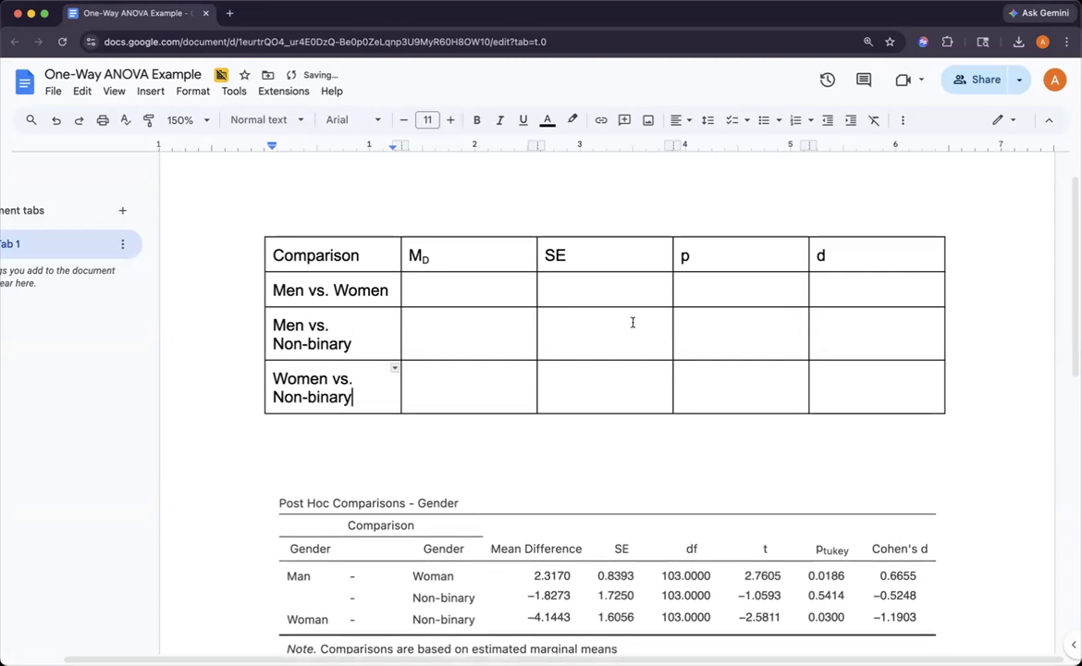
Step: Widen the Comparison column so each row label fits on one line, and widen the MD column
click(475, 292)
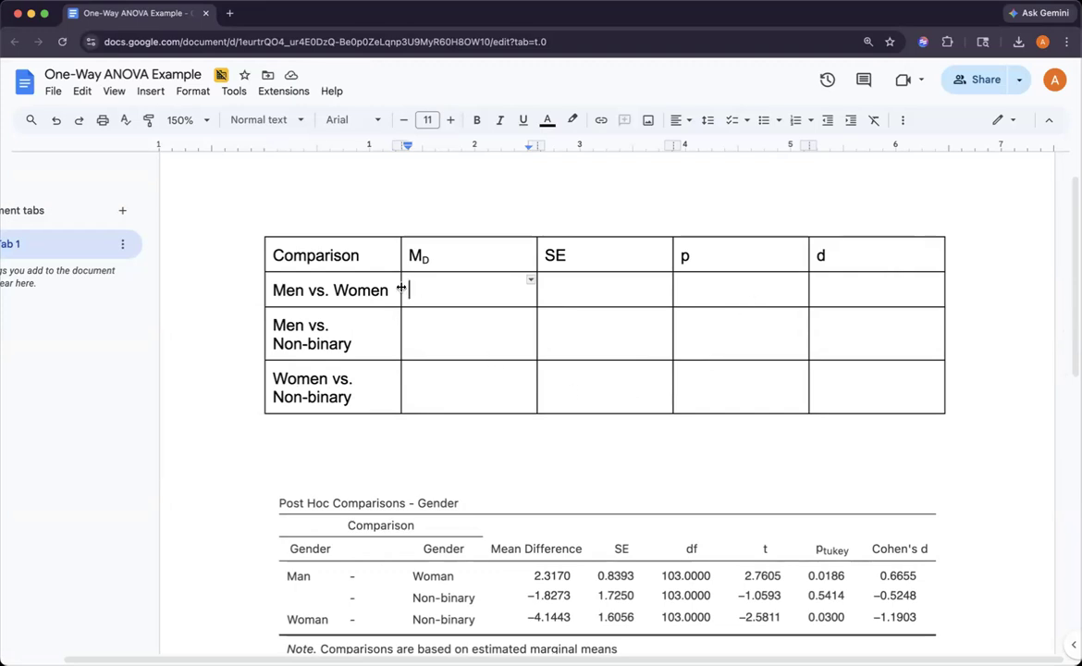
drag(401, 288, 458, 288)
drag(535, 288, 615, 289)
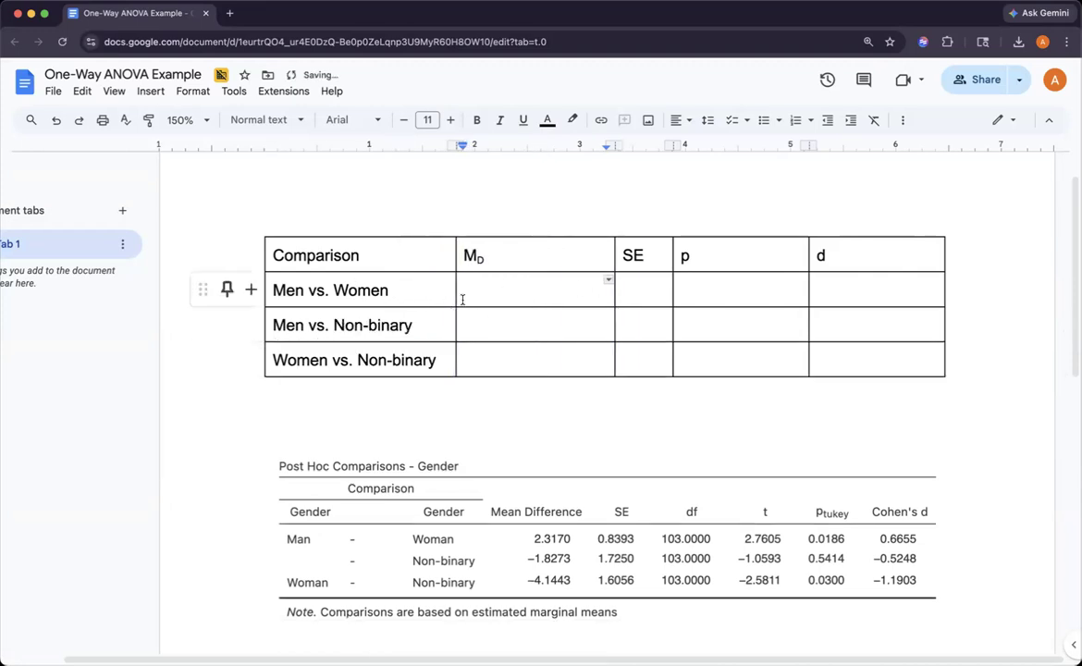
Step: Distribute the MD, SE, p and d columns to equal widths
drag(426, 292, 409, 387)
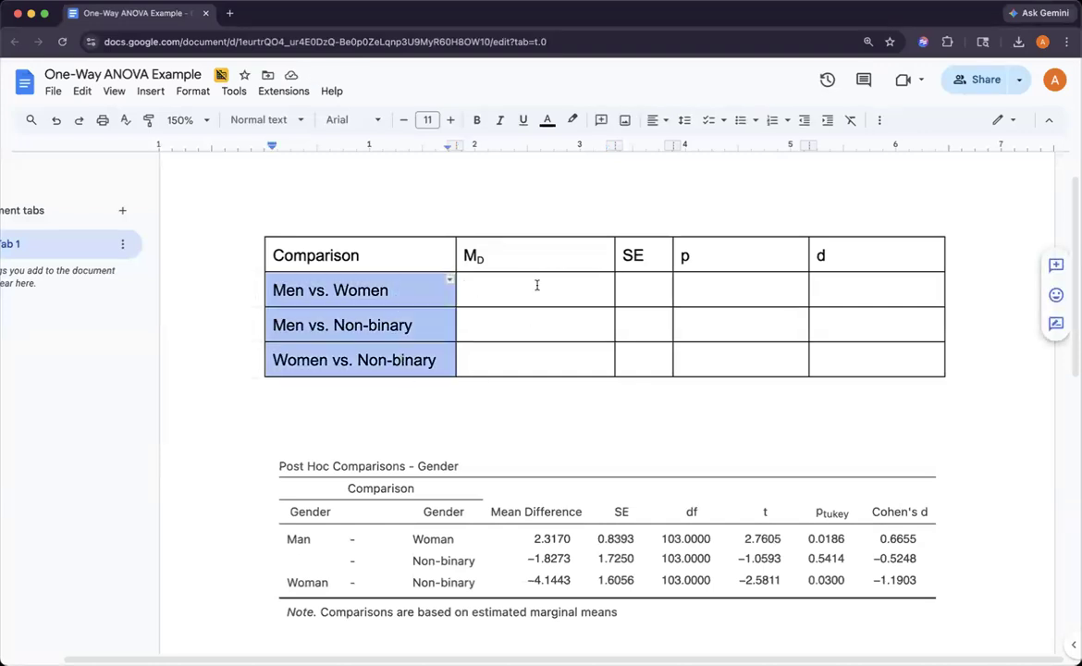
drag(522, 258, 888, 359)
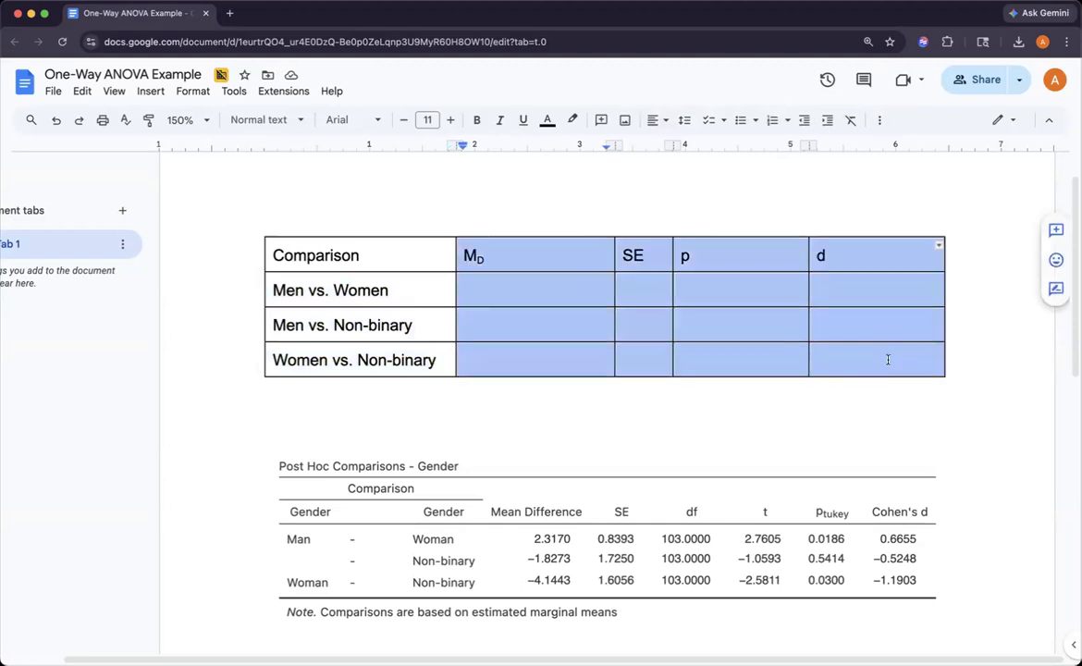
right_click(850, 261)
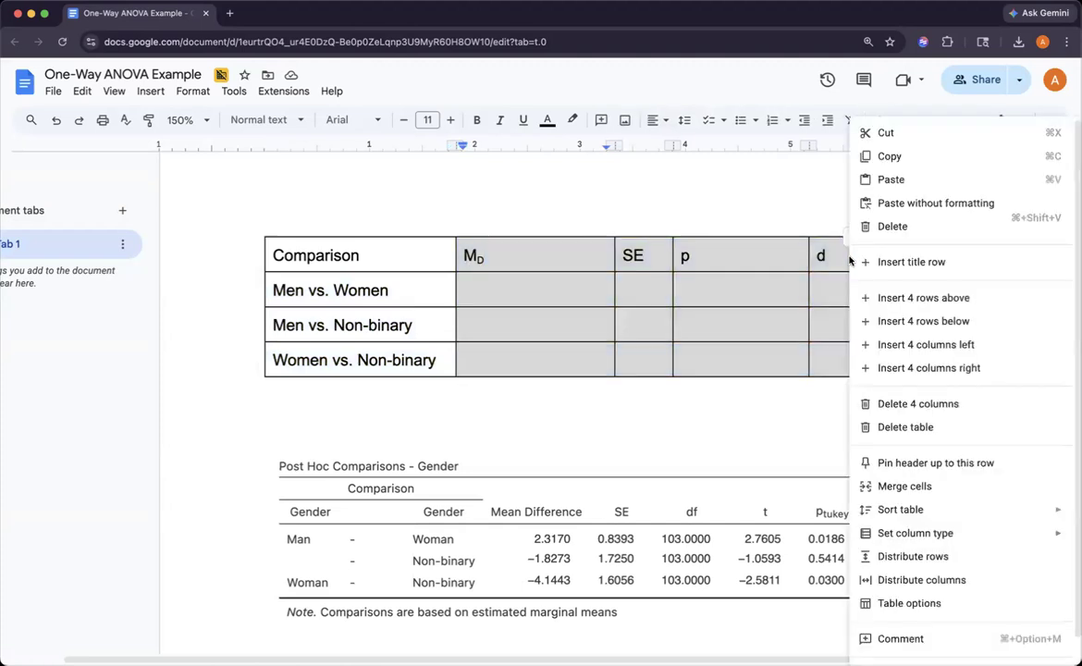
click(932, 580)
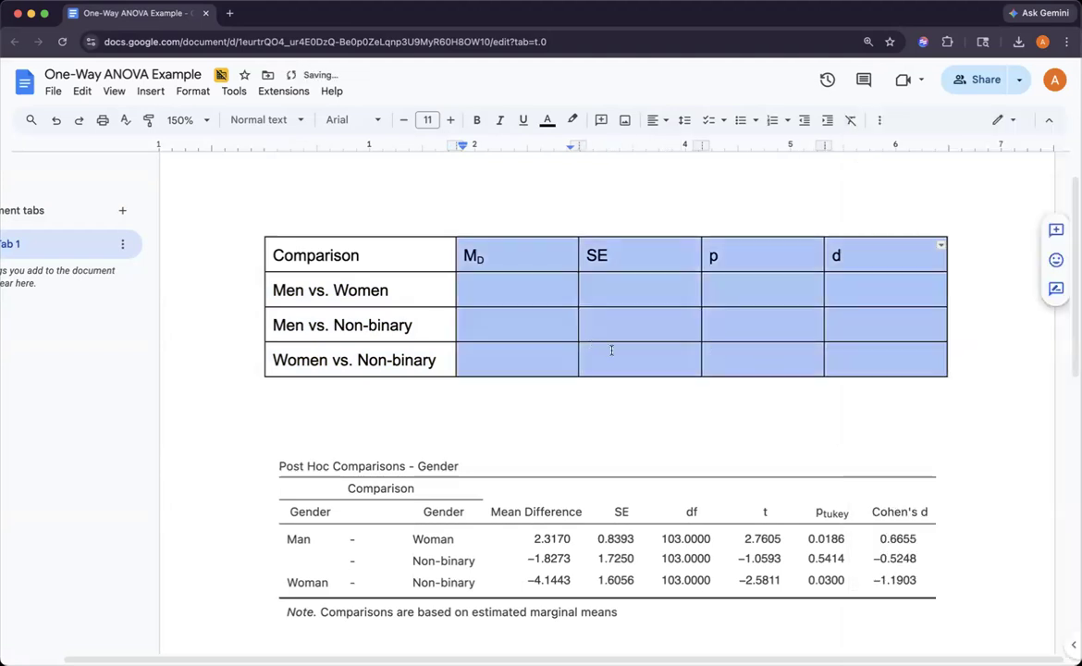
Step: Fill the Men vs. Women row with MD 2.32, SE 0.84, p .02 and d 0.67
click(513, 289)
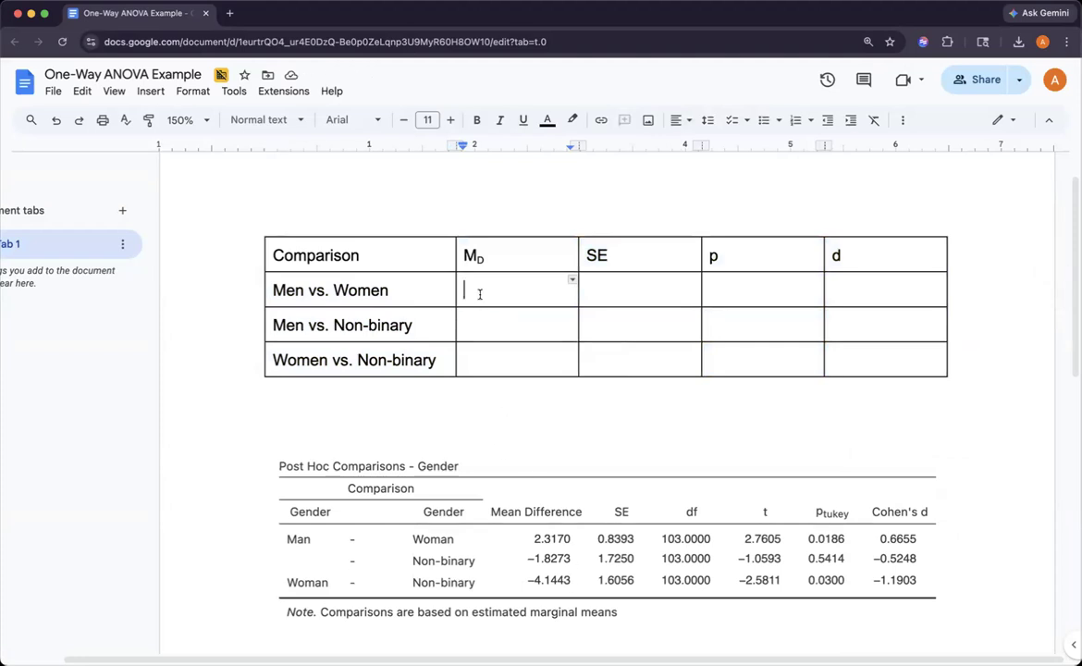
text(2.3)
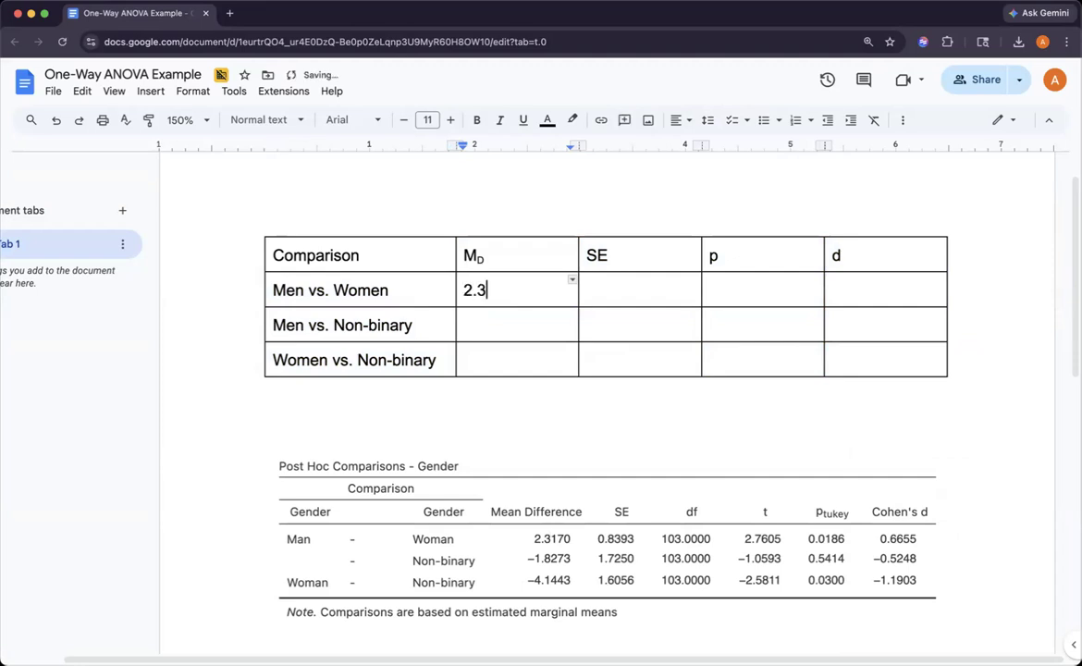
text(2)
key(Tab)
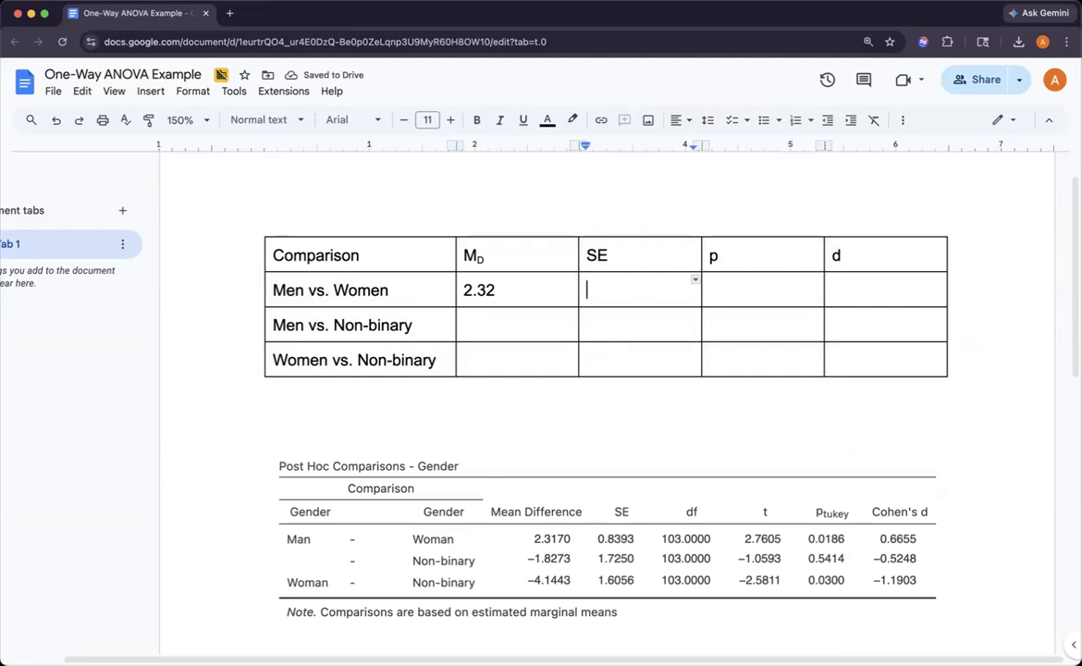
text(0.84)
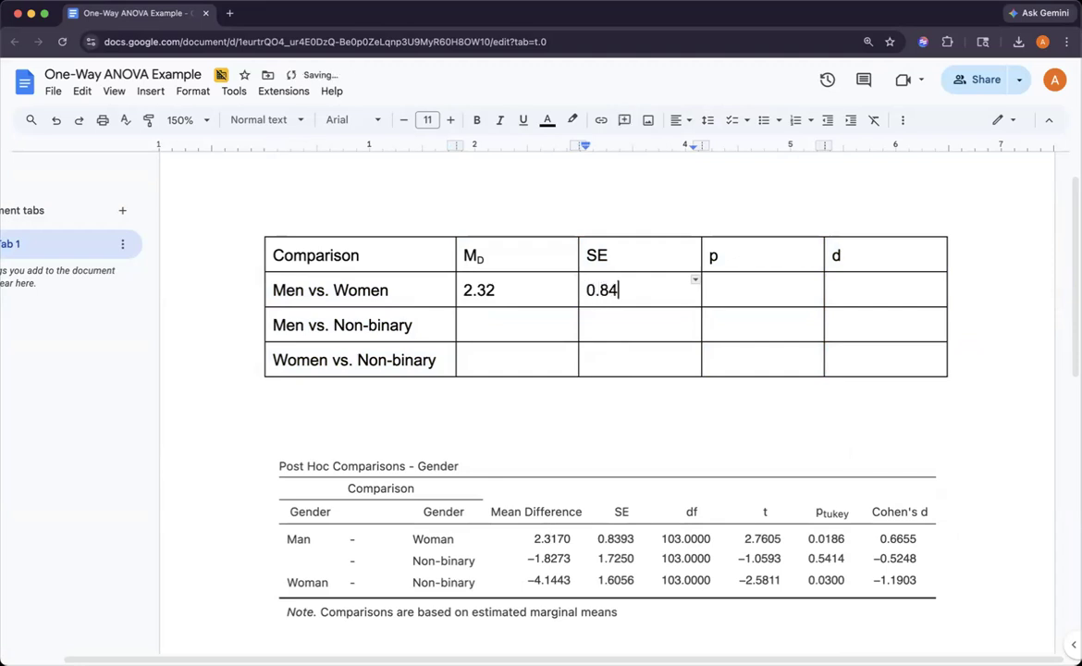
key(Tab)
text(.)
text(2)
key(Tab)
text(0.67)
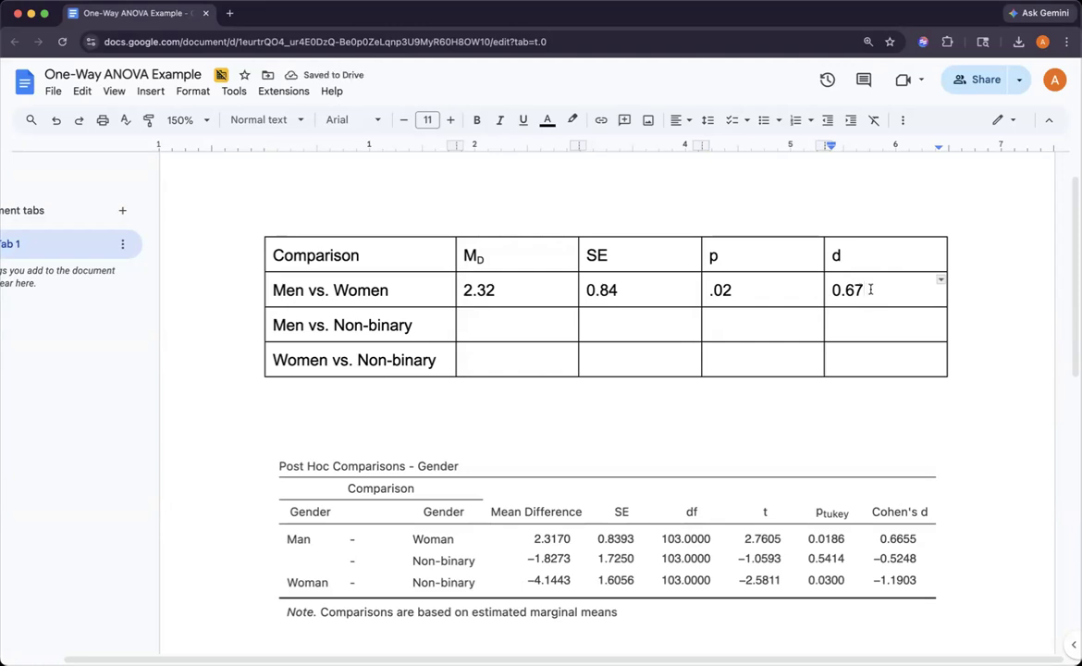
double_click(713, 292)
drag(713, 293, 708, 294)
click(708, 291)
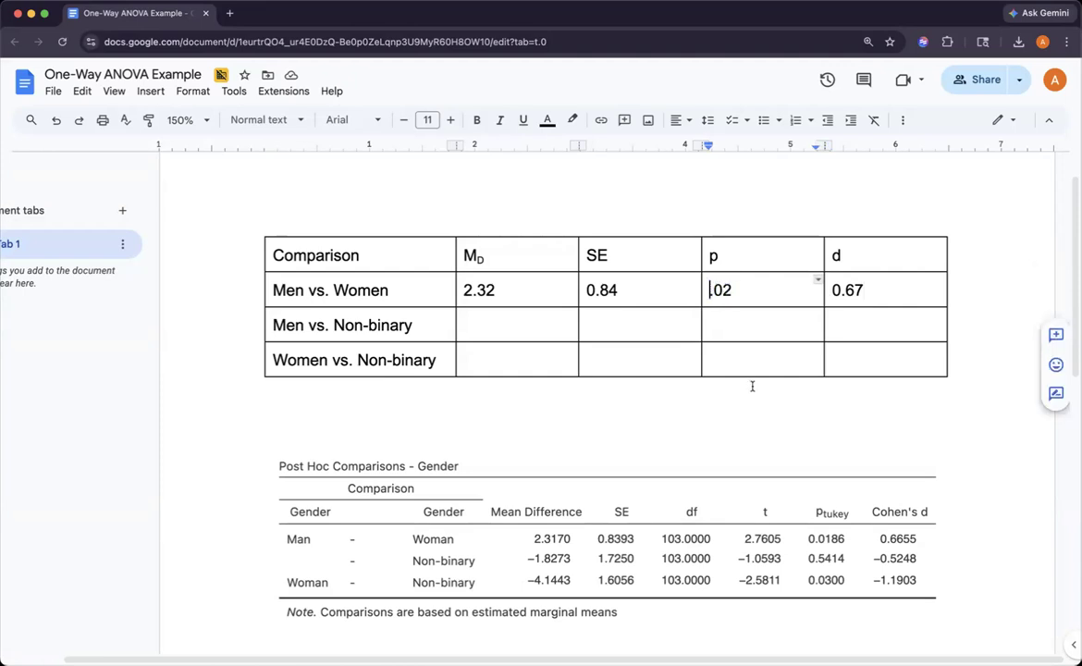
double_click(499, 325)
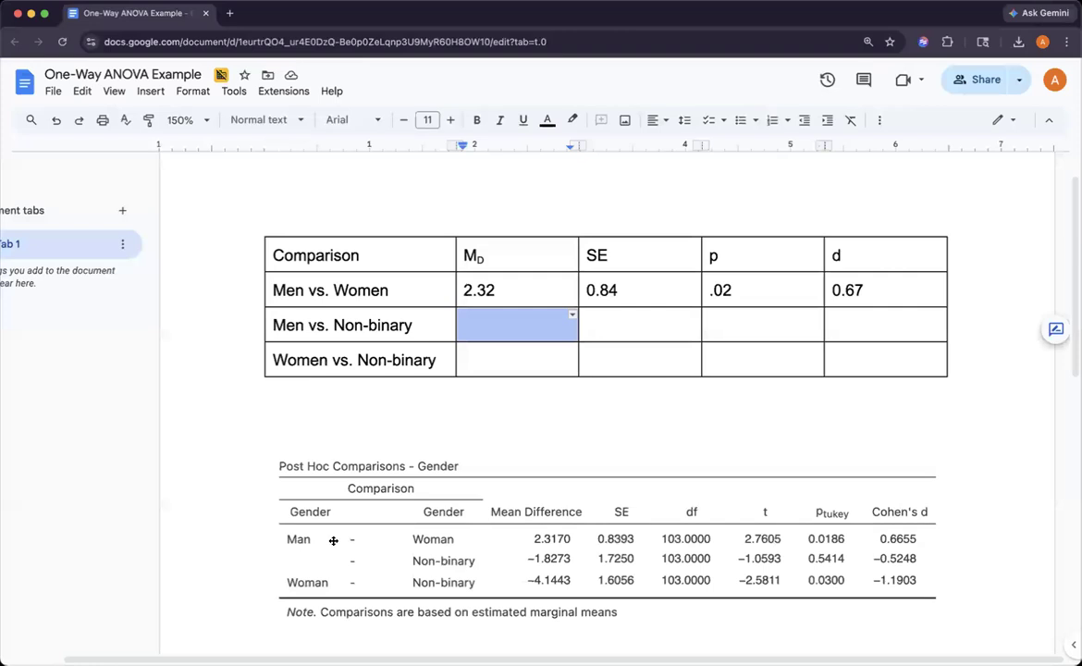
click(459, 562)
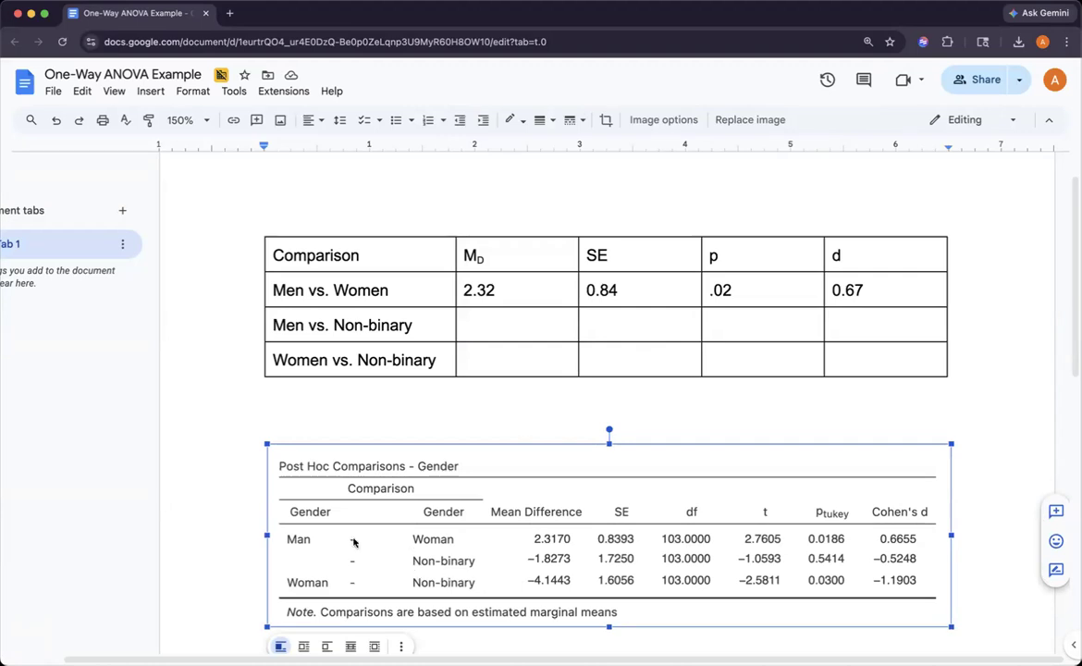
drag(287, 544, 439, 546)
mouse_move(311, 546)
mouse_down()
mouse_move(396, 560)
mouse_move(403, 552)
mouse_up()
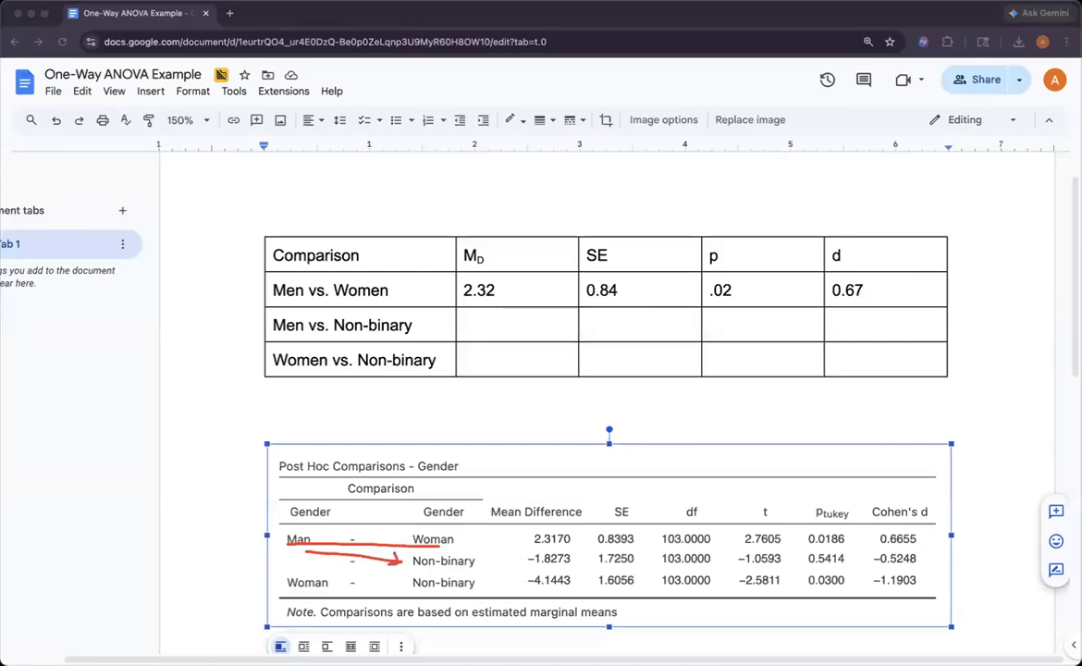
Step: Fill the Men vs. Non-binary row with MD -1.83, SE 1.73, p .54 and d -0.52
click(485, 323)
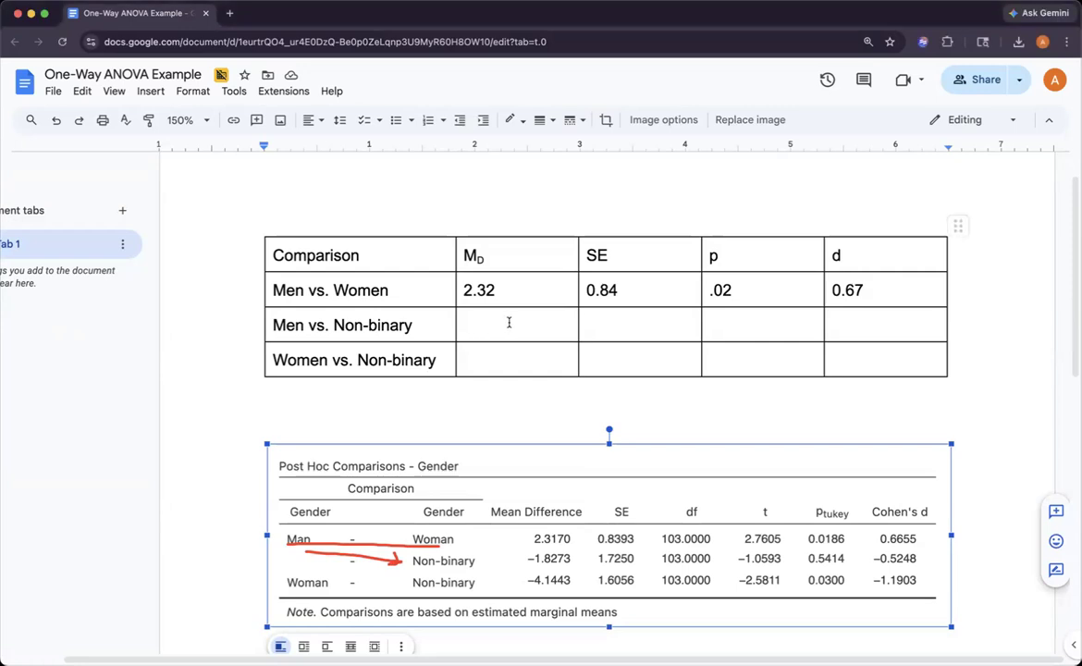
click(511, 323)
text(-)
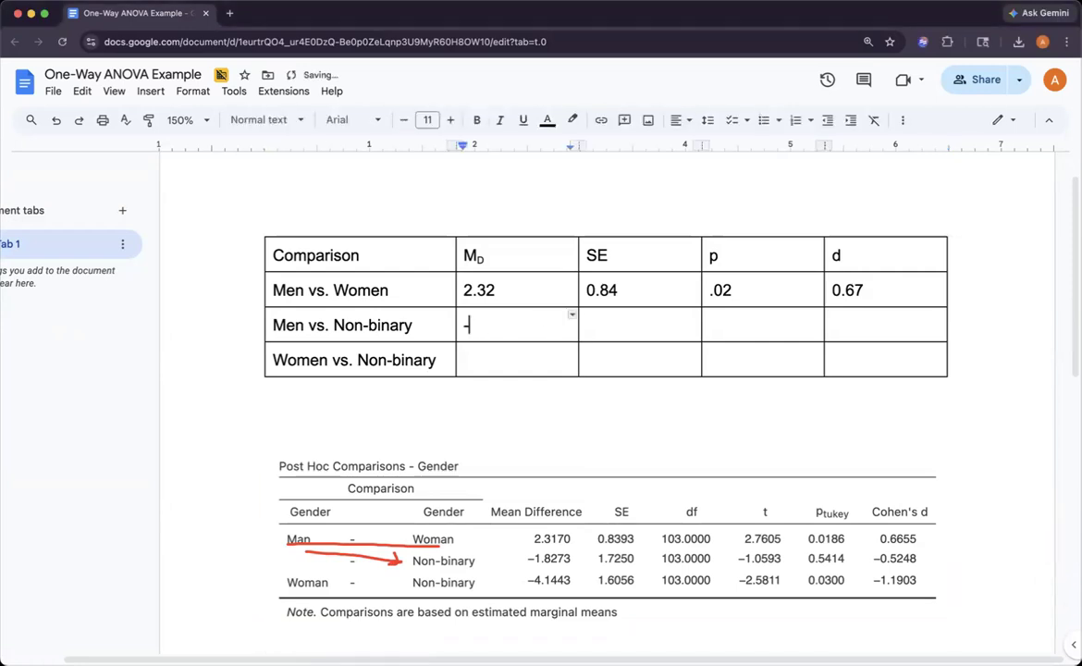
text(1.83)
key(Tab)
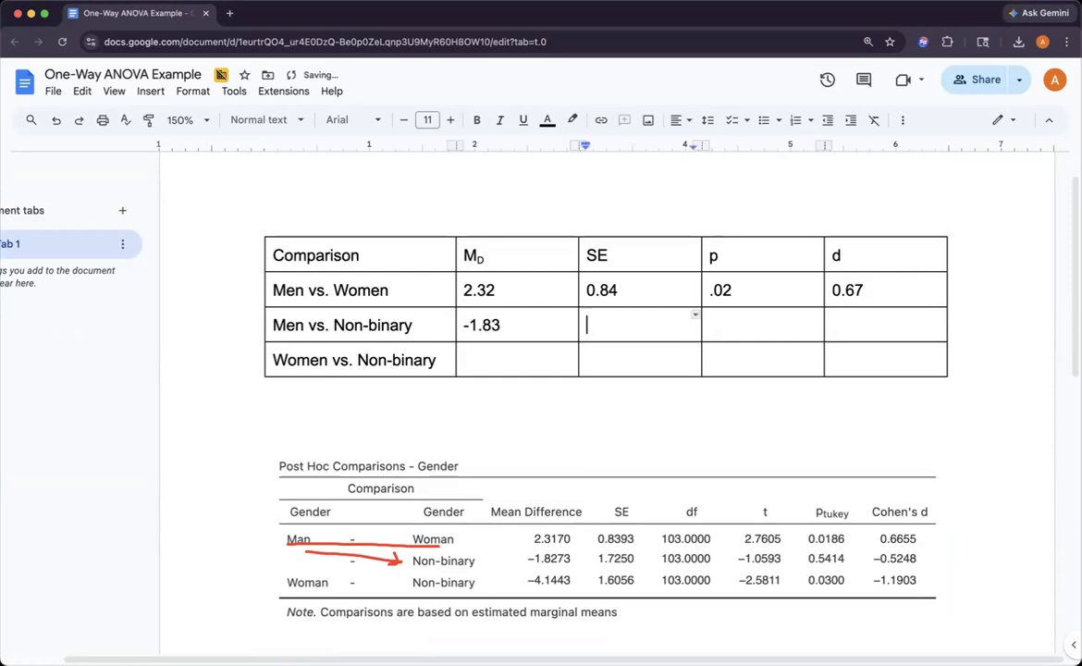
text(1.73)
key(Tab)
text(.54)
key(Tab)
text(-0)
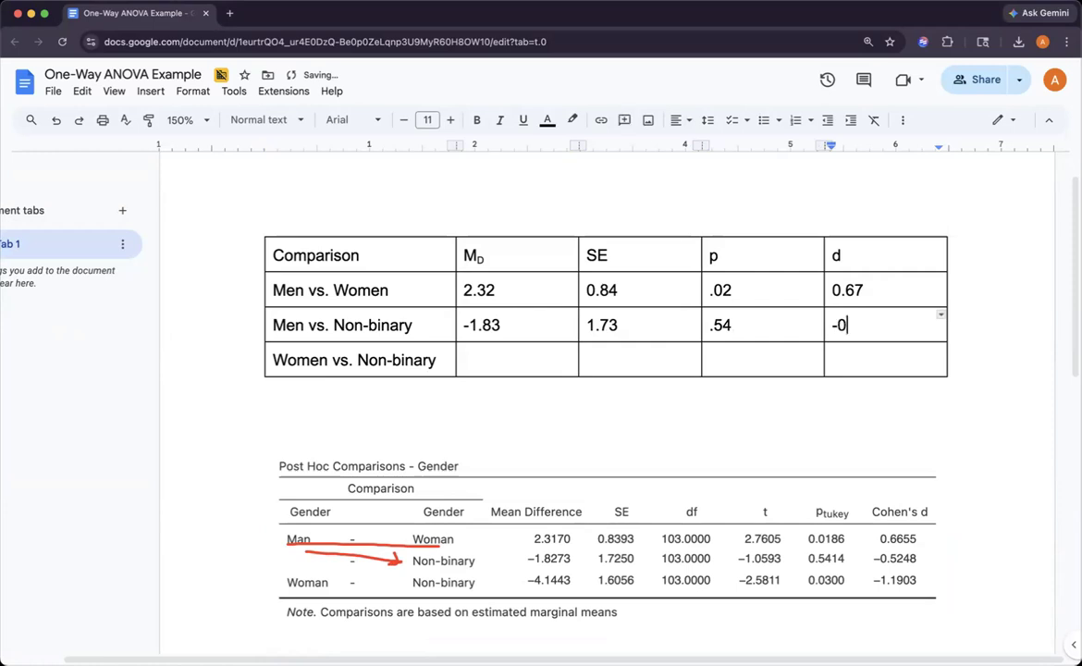
text(.52)
Step: Enter -4.14 as the MD value in the Women vs. Non-binary row
click(505, 369)
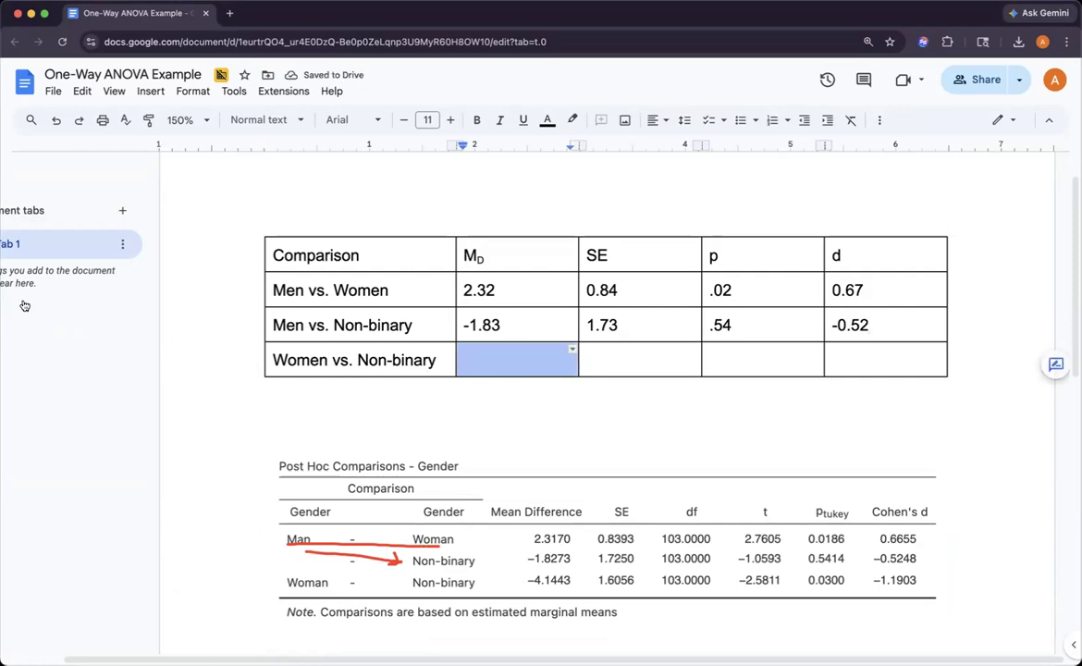
click(28, 635)
drag(338, 581, 405, 583)
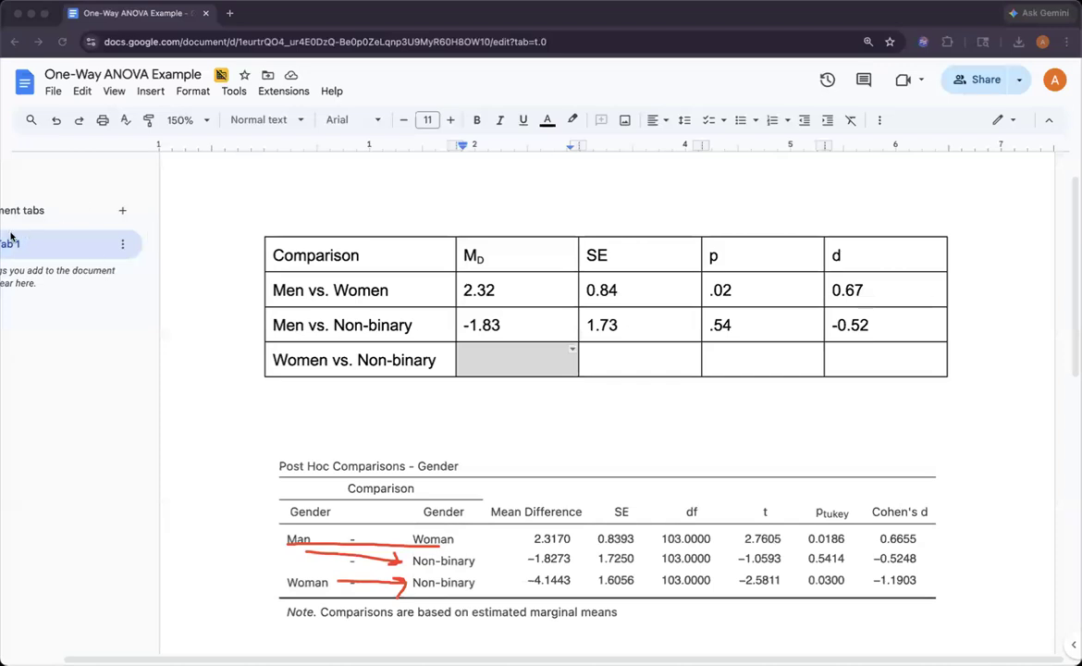
click(494, 356)
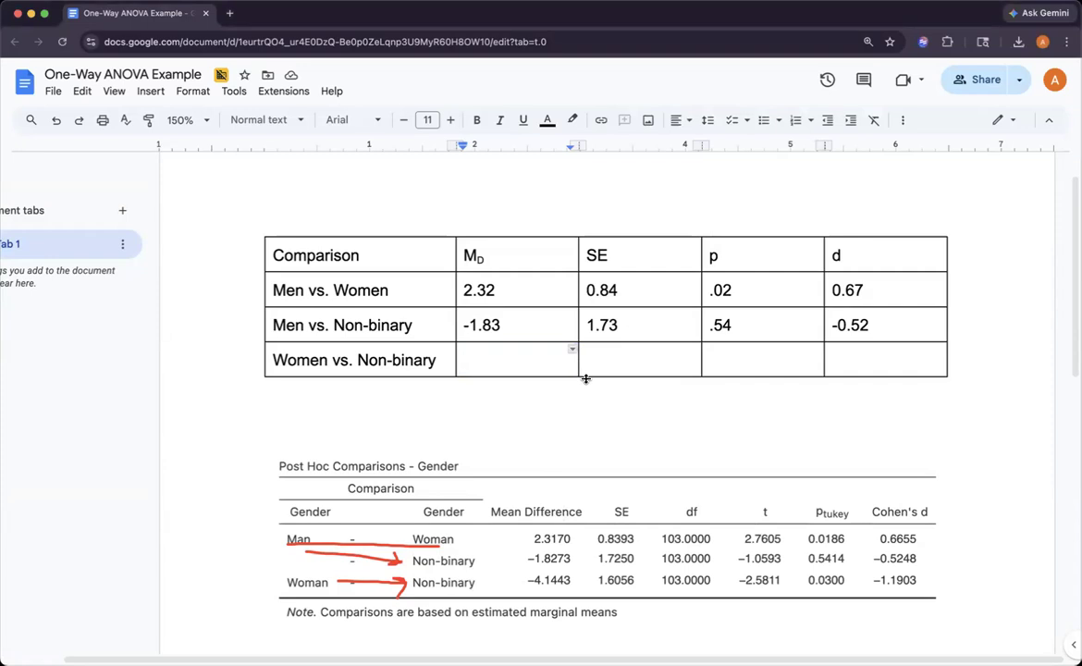
text(-4.14)
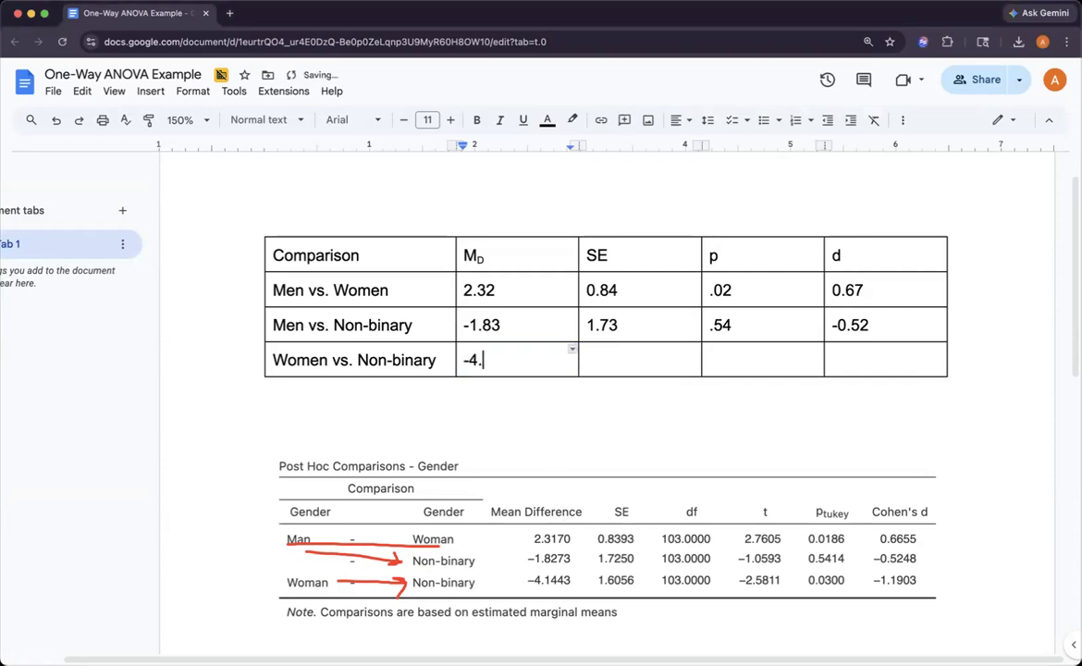
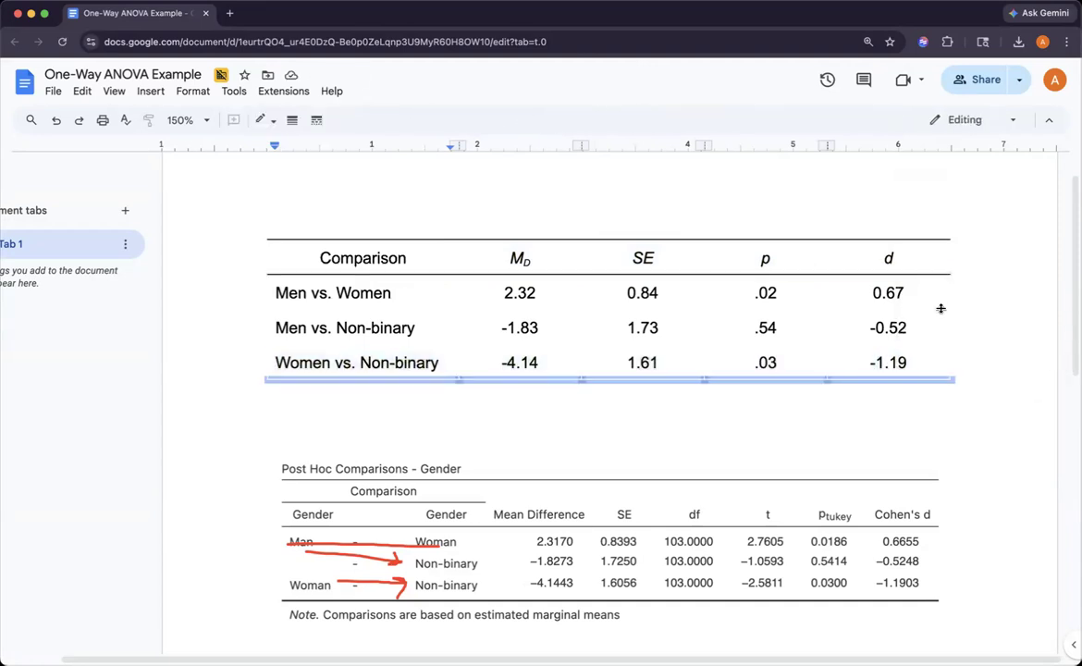
Step: Set the color of the table's bottom border to black
click(262, 119)
click(265, 149)
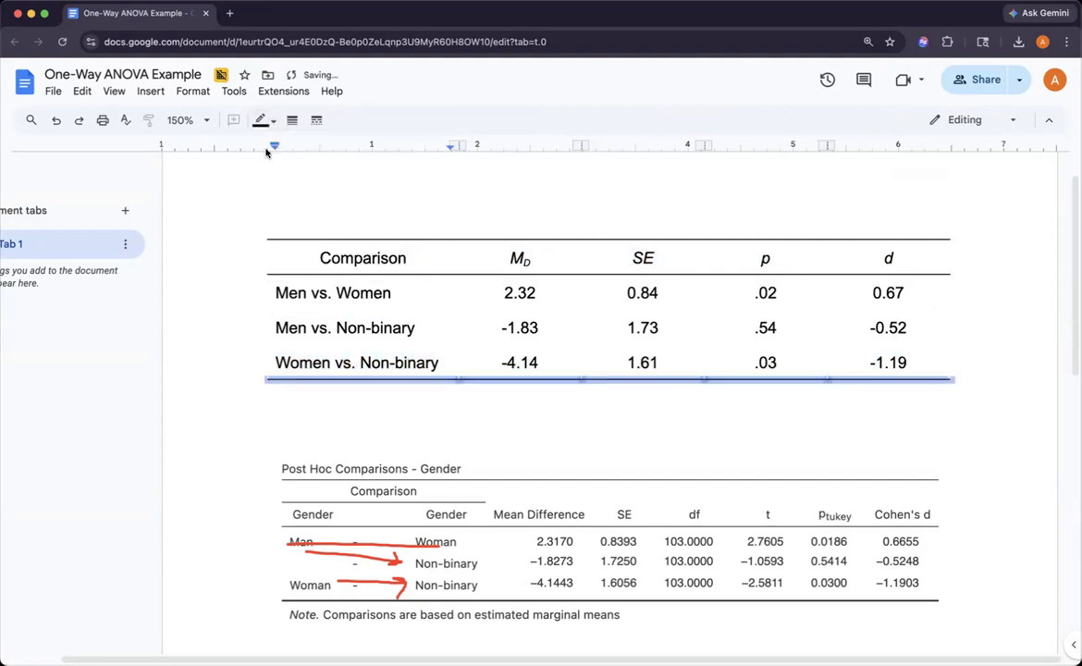
Step: Add a line above the table and enter the bold table number "Table 1"
click(354, 211)
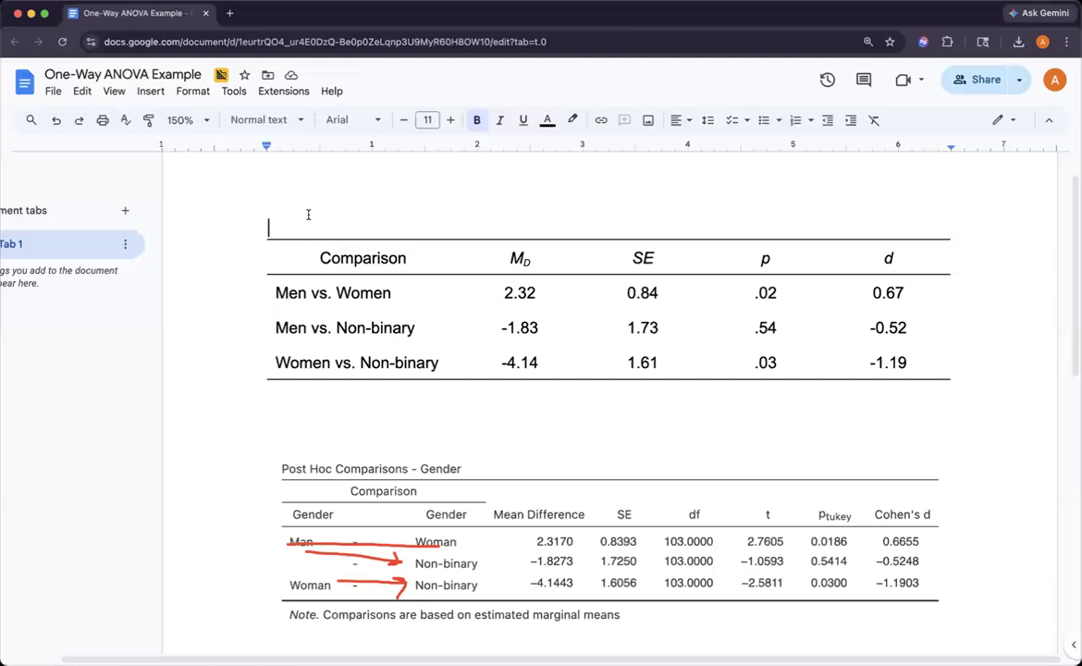
key(Return)
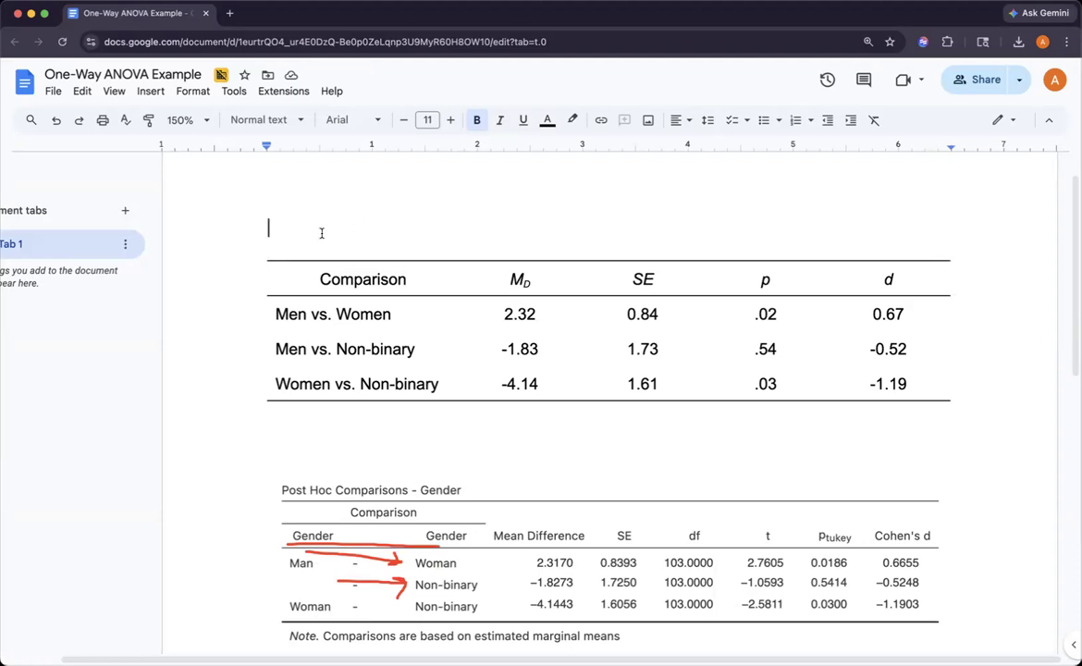
text(Table 1)
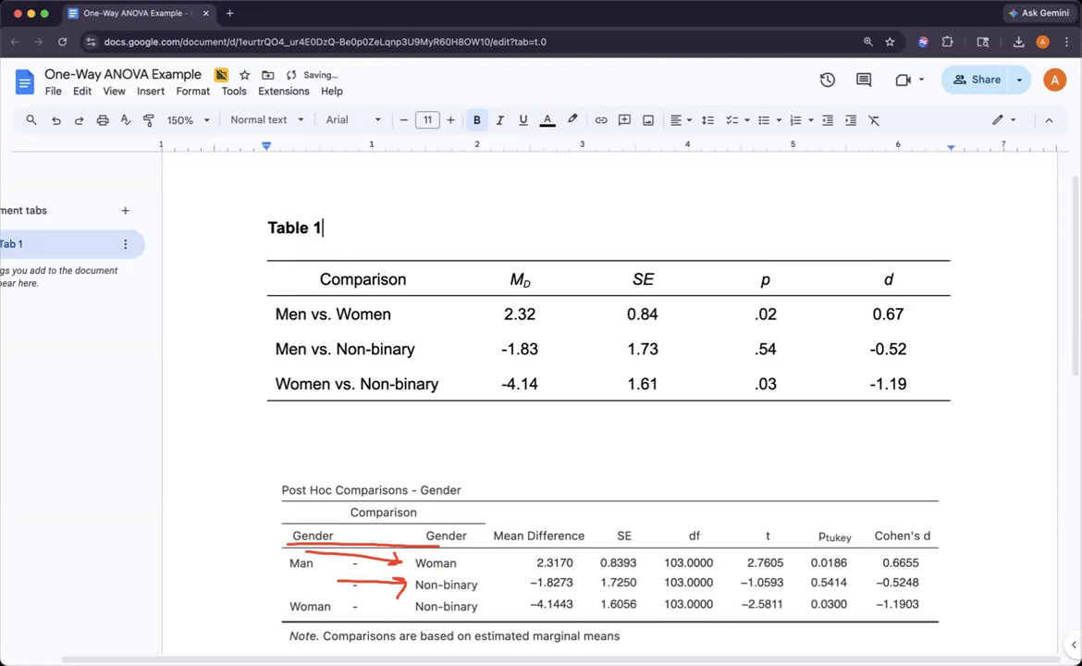
Step: Enter the title "Pairwise Comparisons for Academic Self-Efficacy by Gender" on a new line below the table number
key(Return)
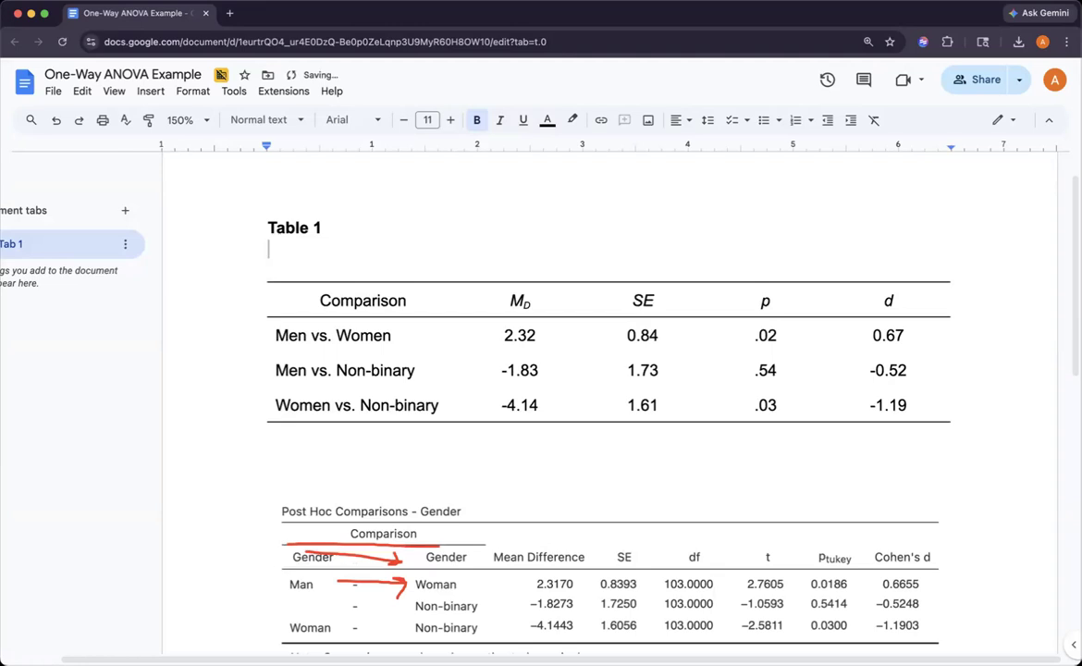
text(Pairwise C)
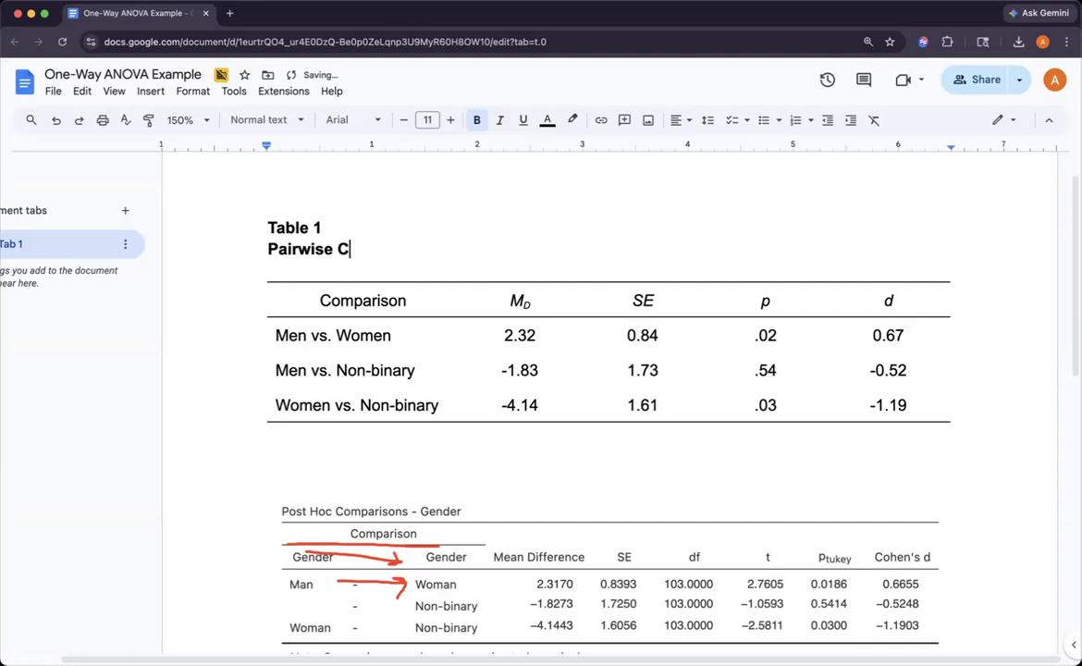
text(omparisons for)
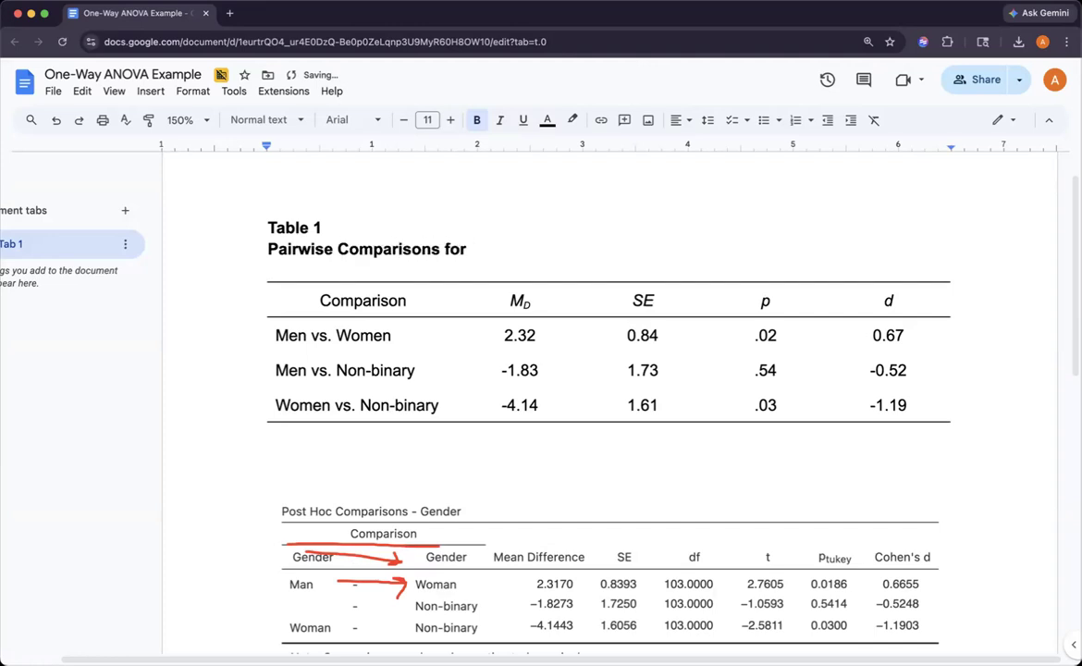
text( Academic Se)
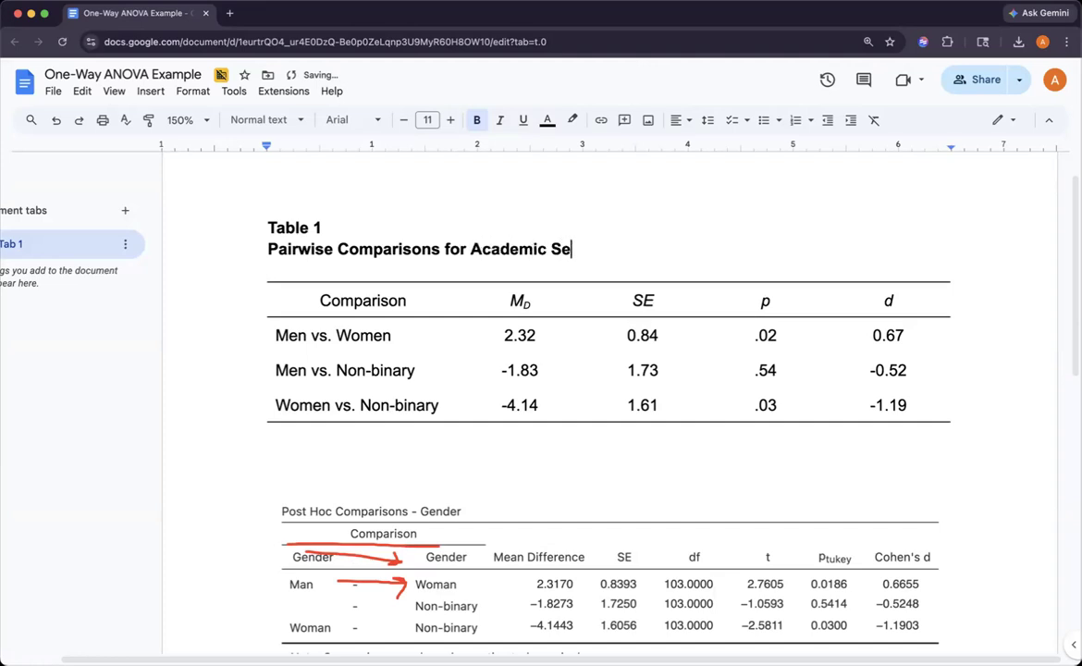
text(lf-Efficacy by Gender)
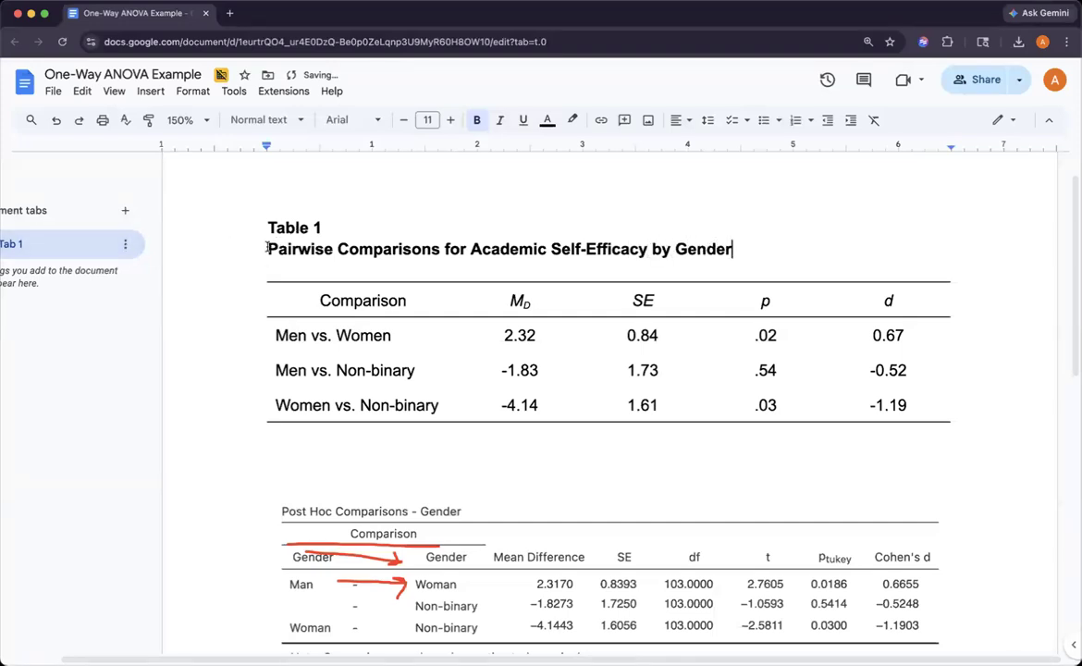
Step: Change the table title from bold to italic and remove the blank line between it and the table
drag(267, 249, 791, 261)
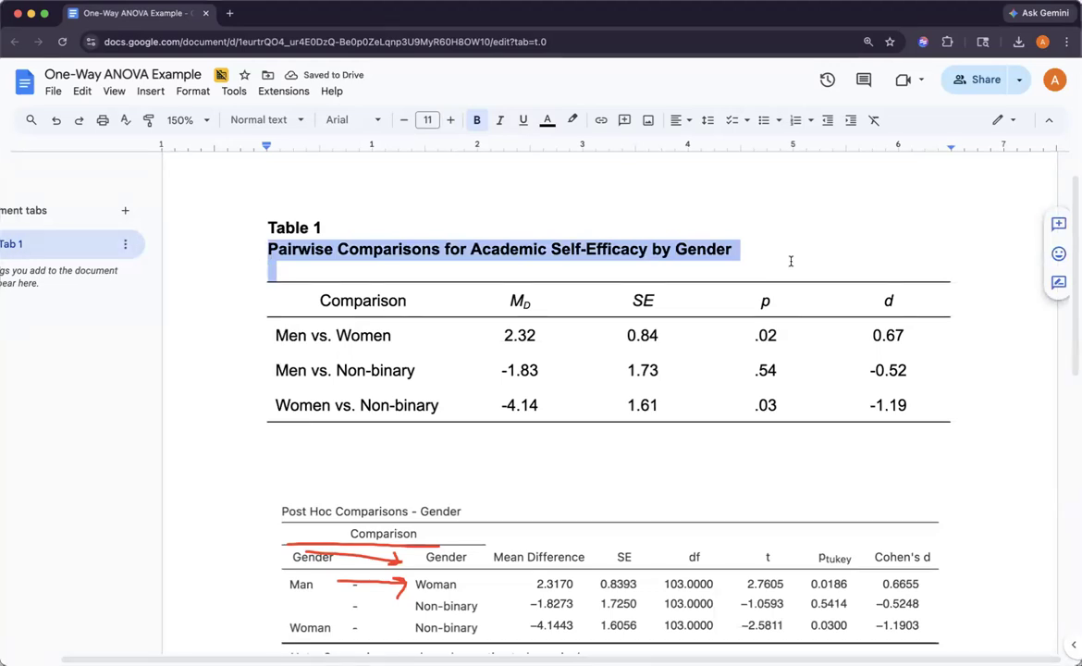
key(super+b)
key(super+i)
key(Right)
key(Left)
key(BackSpace)
Step: Apply double line spacing to the "Table 1" line and the italic title above the table
scroll(461, 199, down, 1)
scroll(449, 253, up, 2)
drag(268, 263, 730, 292)
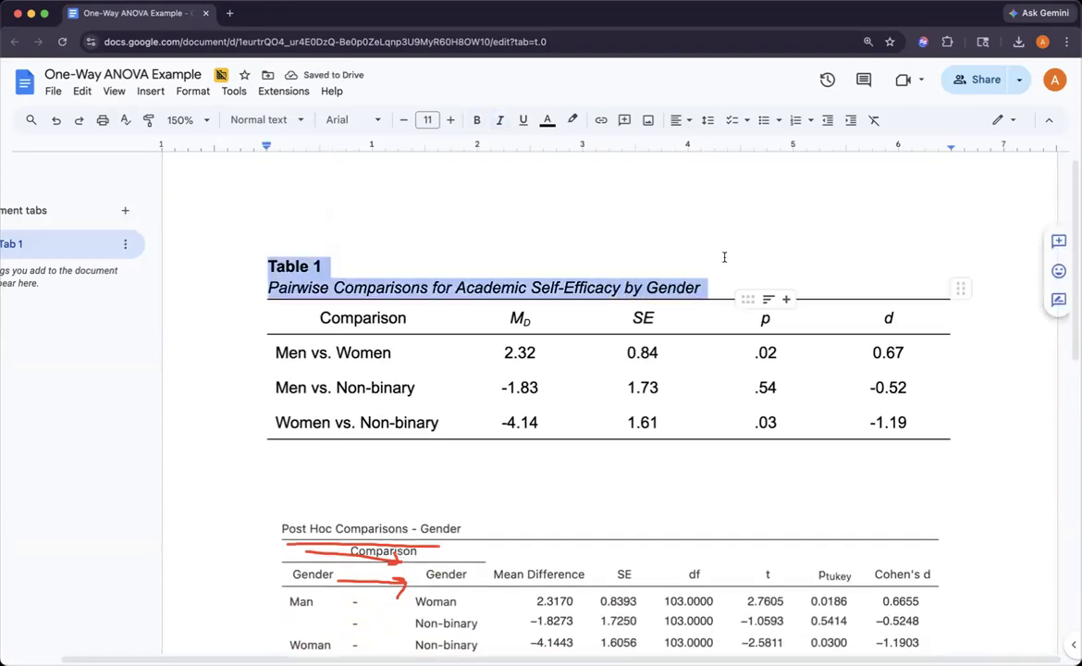
click(705, 120)
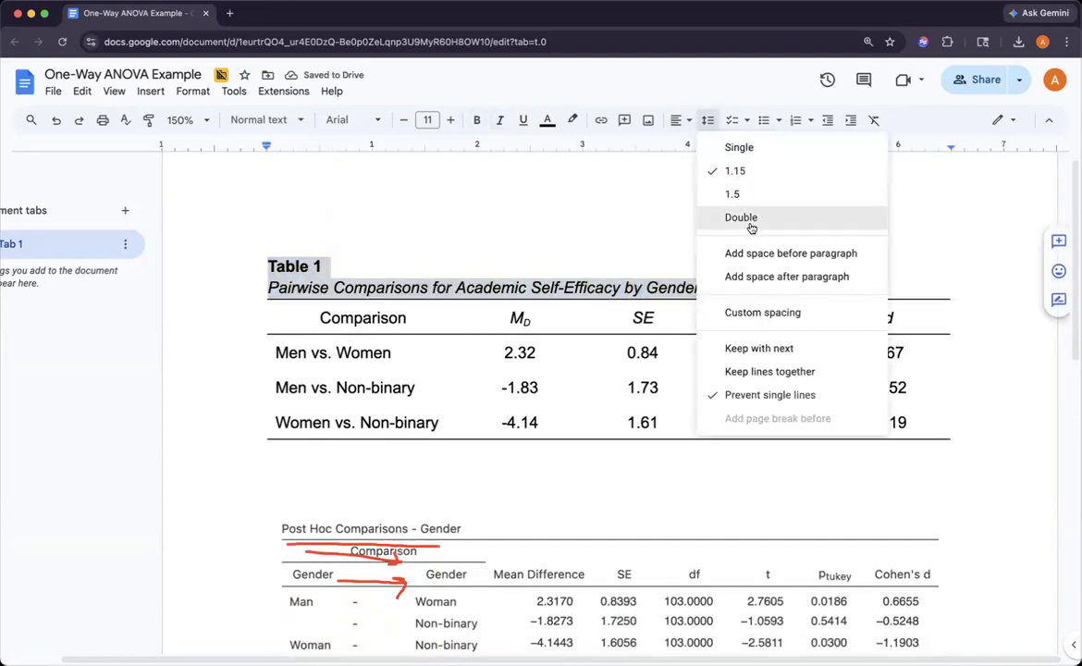
click(708, 214)
click(736, 304)
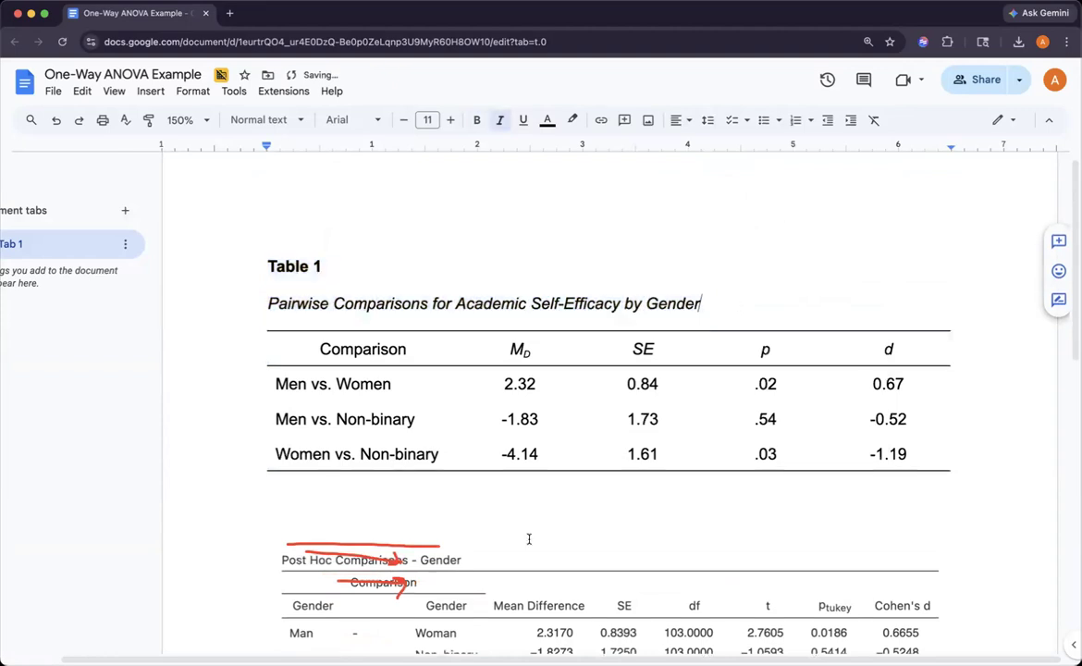
click(352, 545)
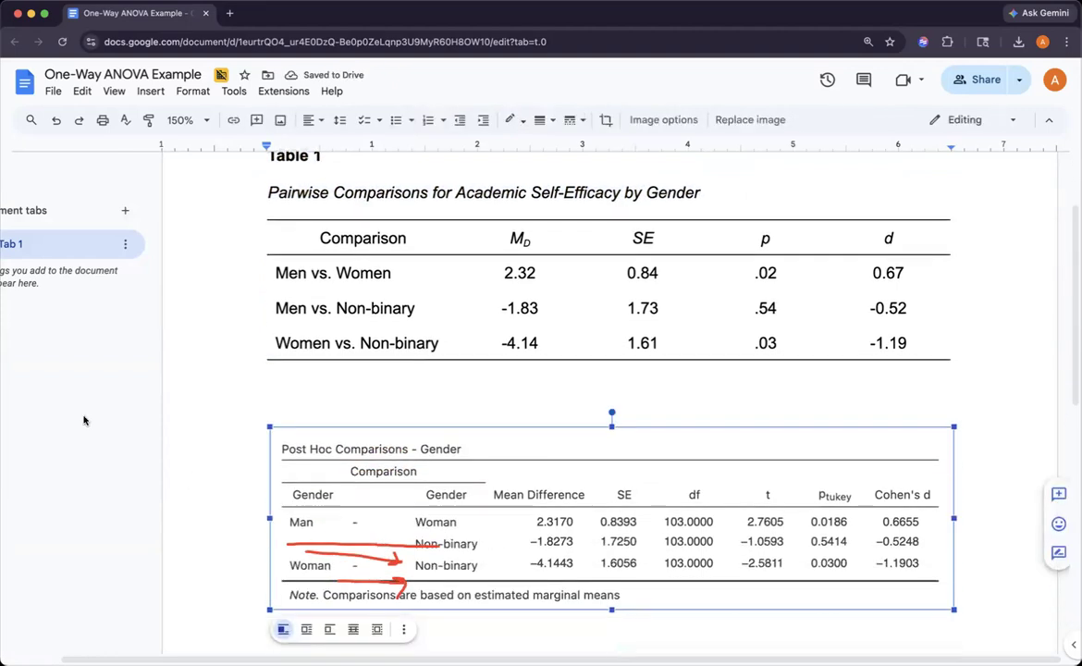
click(24, 587)
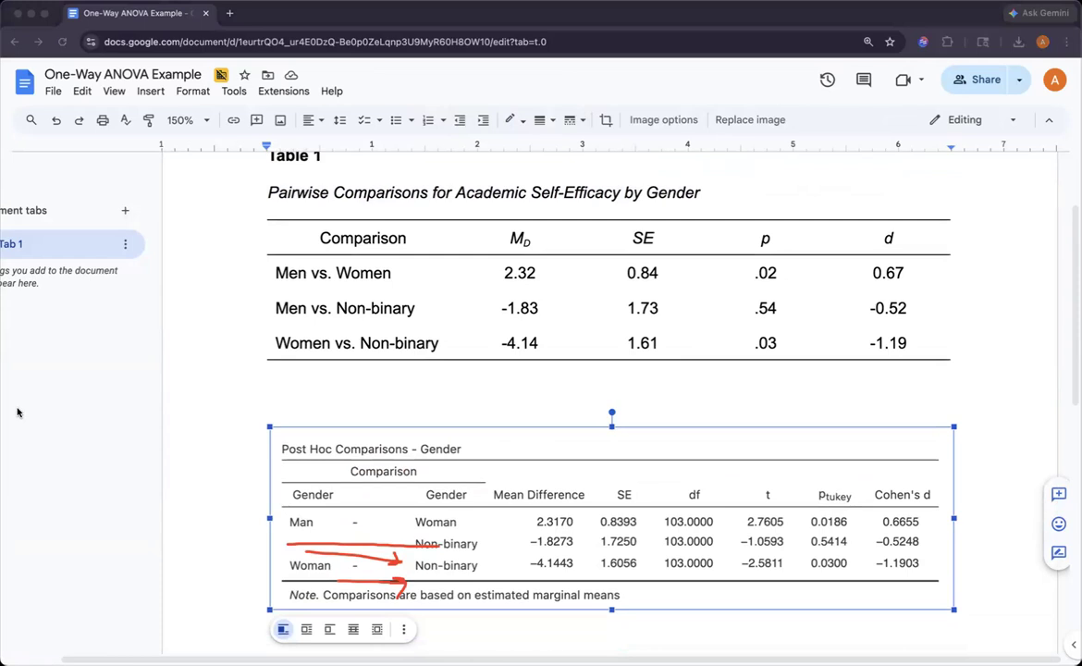
click(20, 517)
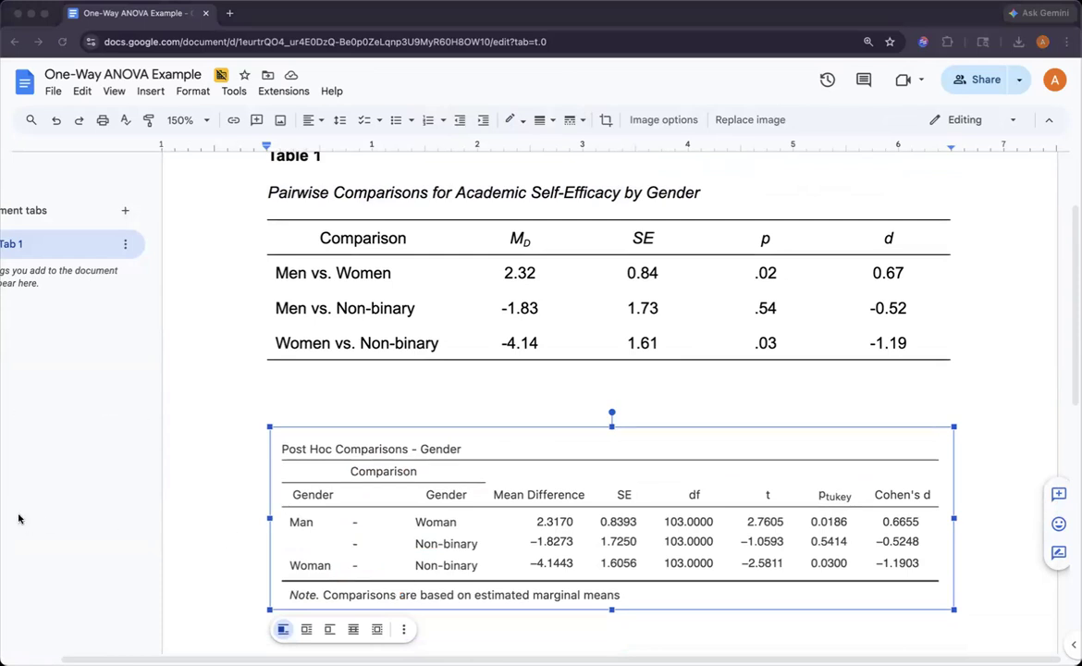
click(967, 369)
scroll(967, 369, up, 2)
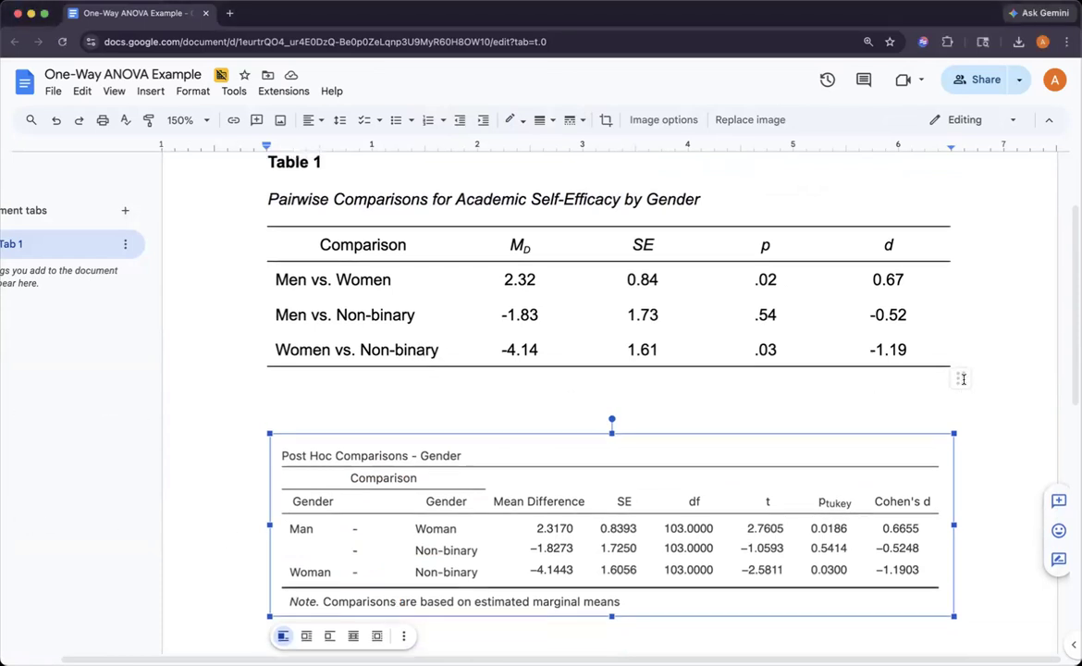
Step: Set the table number, title and whole table to Times New Roman, size 12
click(268, 222)
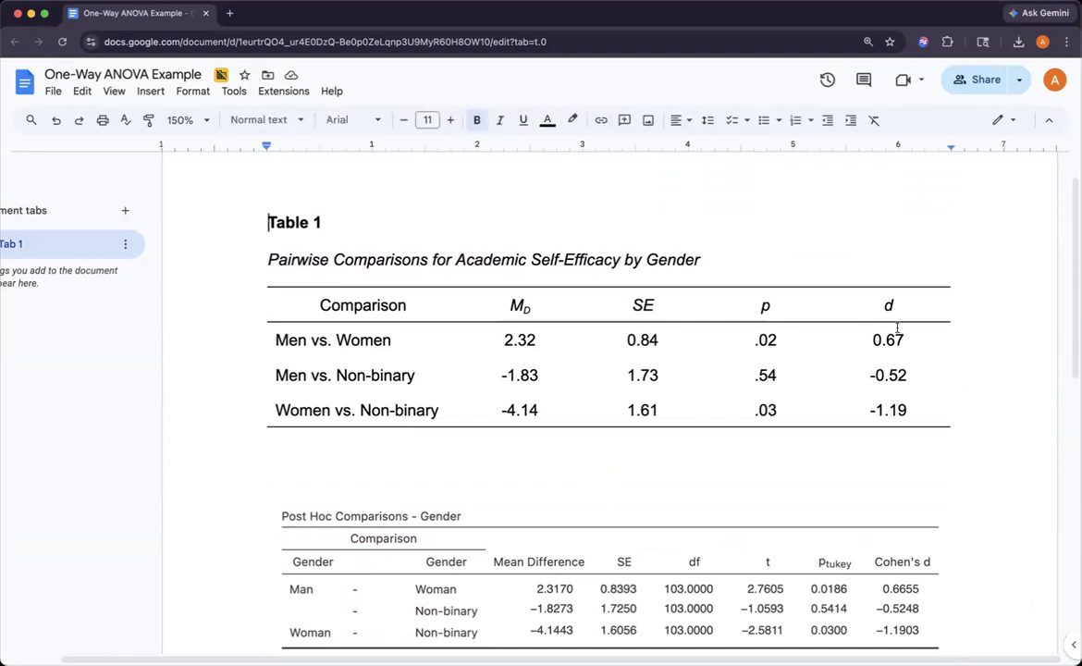
shift+click(992, 434)
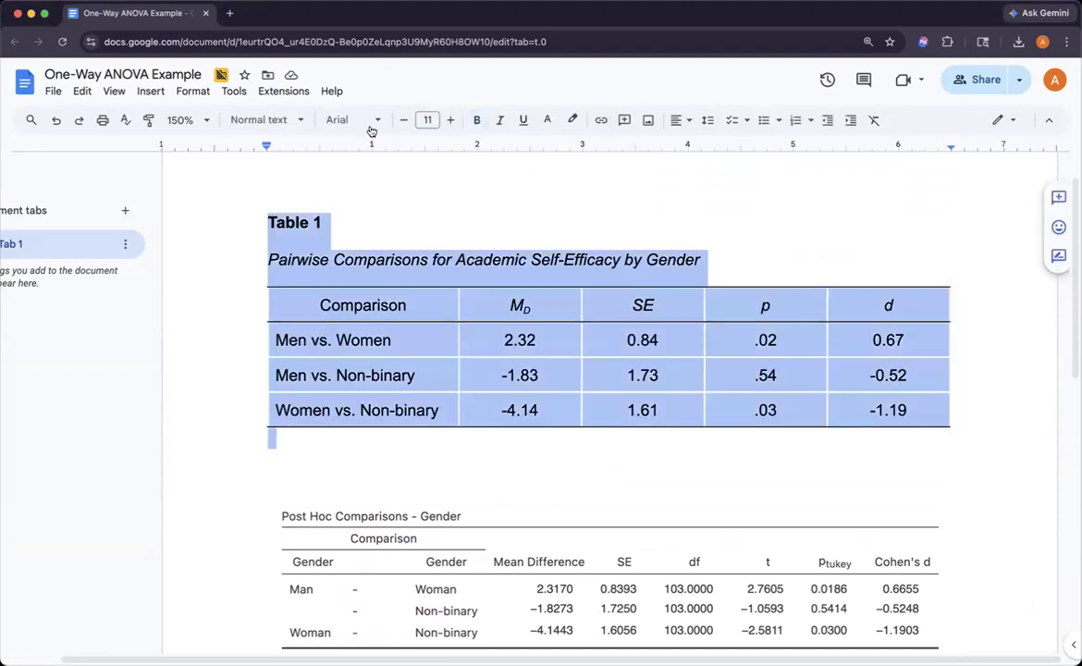
click(340, 120)
click(386, 228)
click(450, 120)
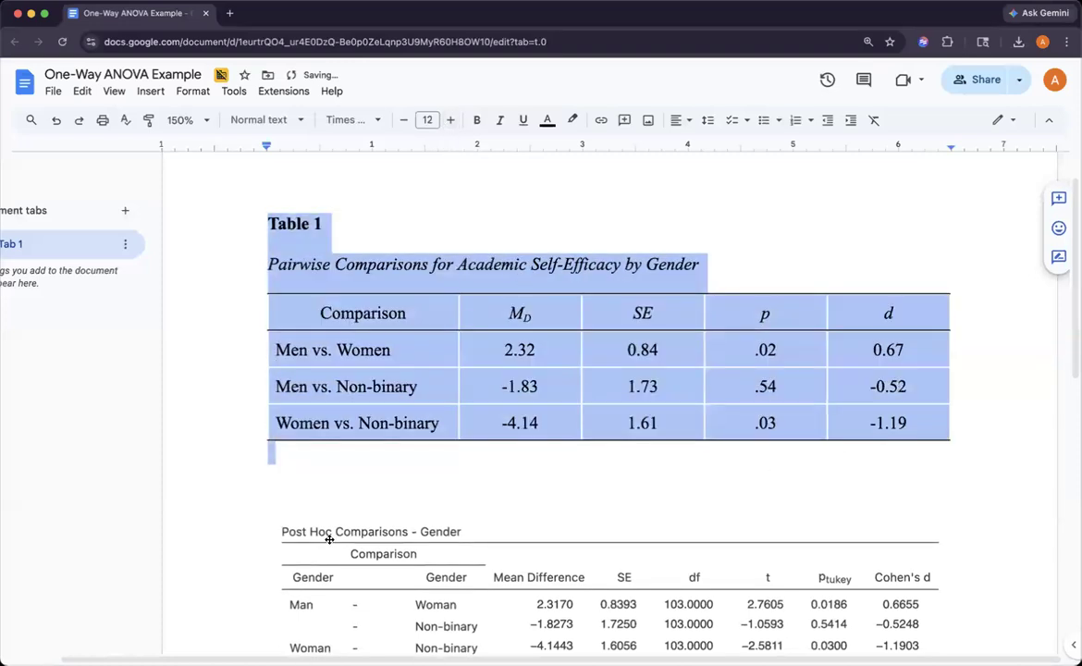
click(357, 529)
scroll(500, 463, up, 2)
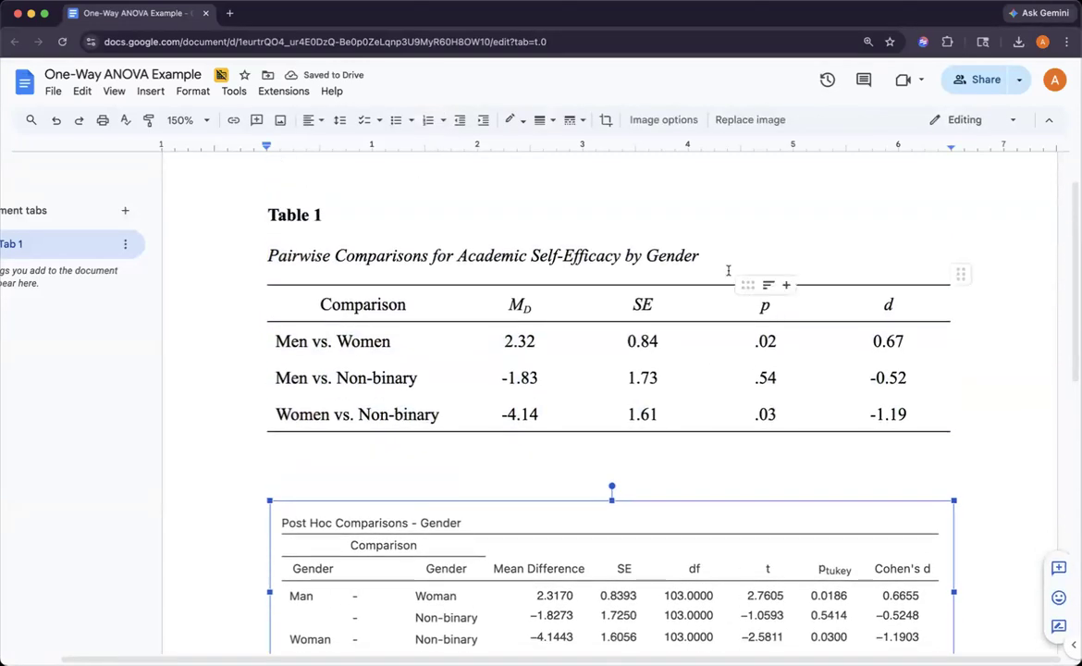
click(949, 227)
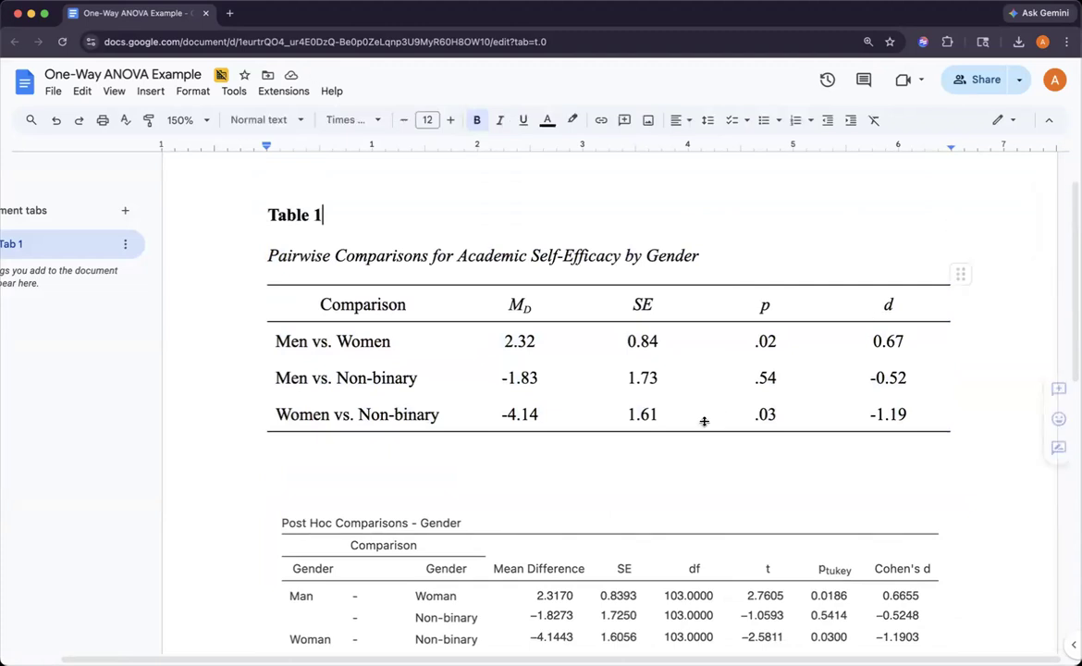
Step: Start a note with the text "Note." on the line directly below the table
double_click(611, 456)
click(570, 455)
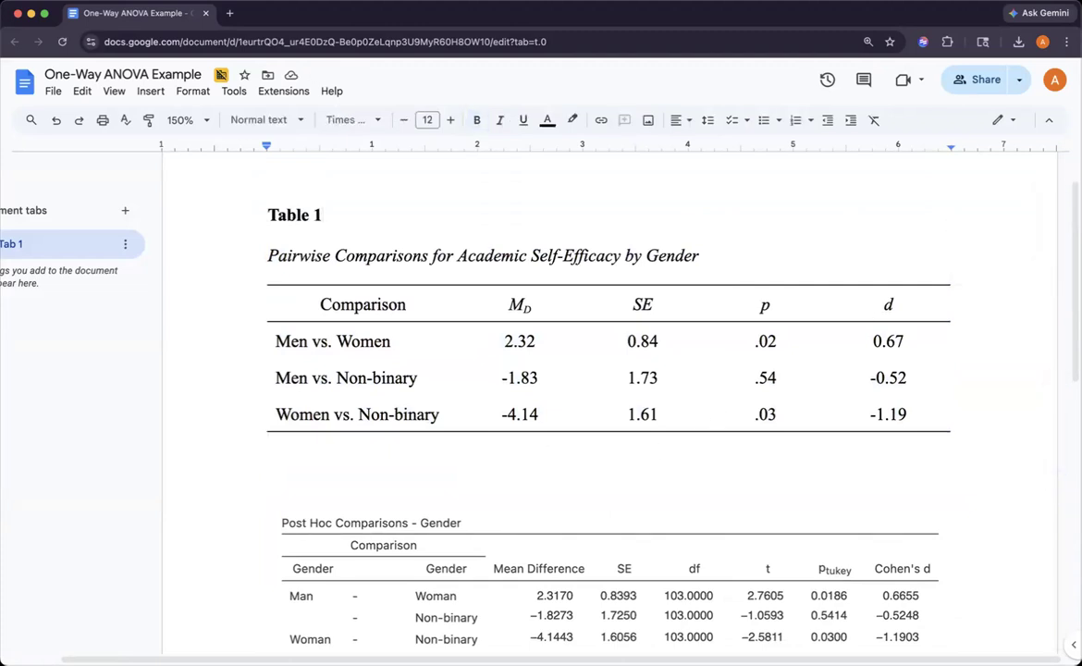
text(Note.)
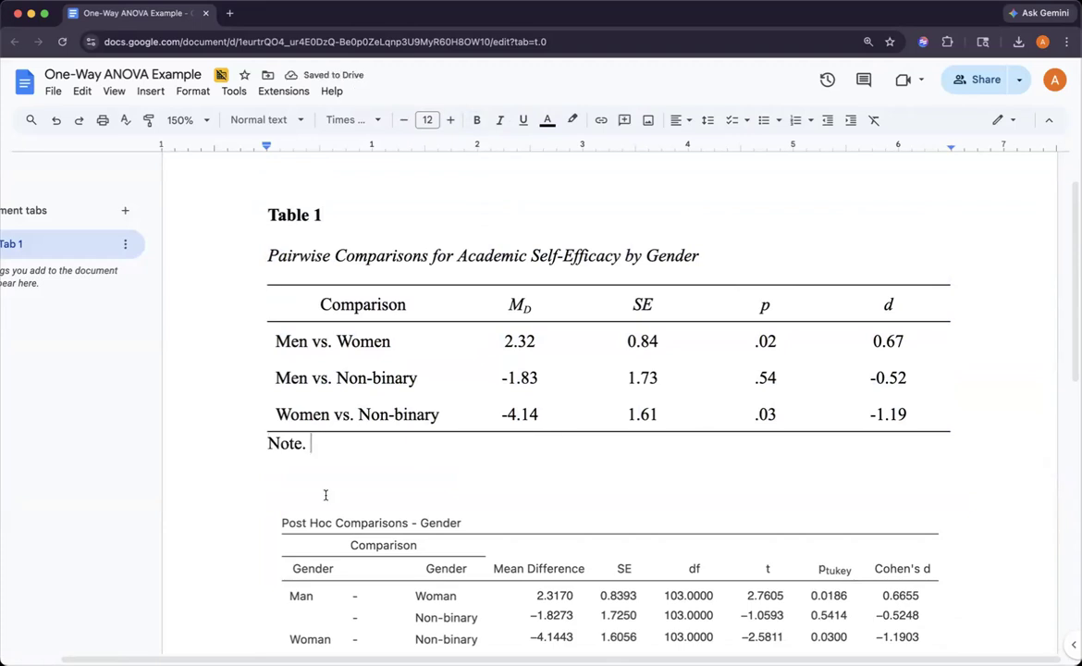
Step: Delete the Post Hoc Comparisons output image and the surplus blank line beneath the note
click(413, 565)
key(BackSpace)
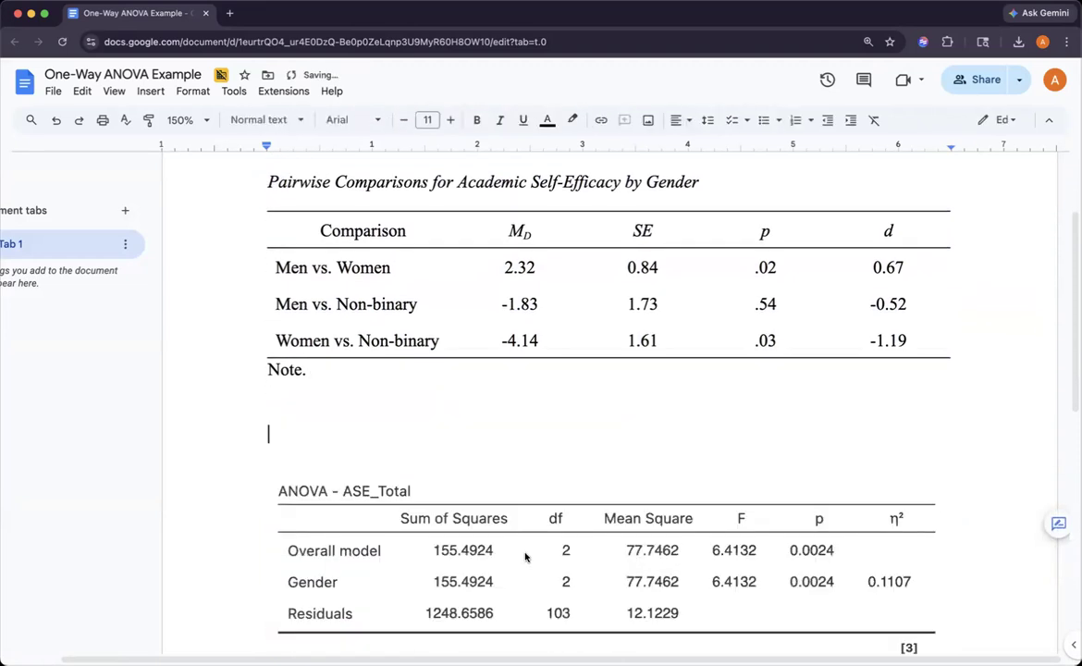
double_click(308, 441)
text(])
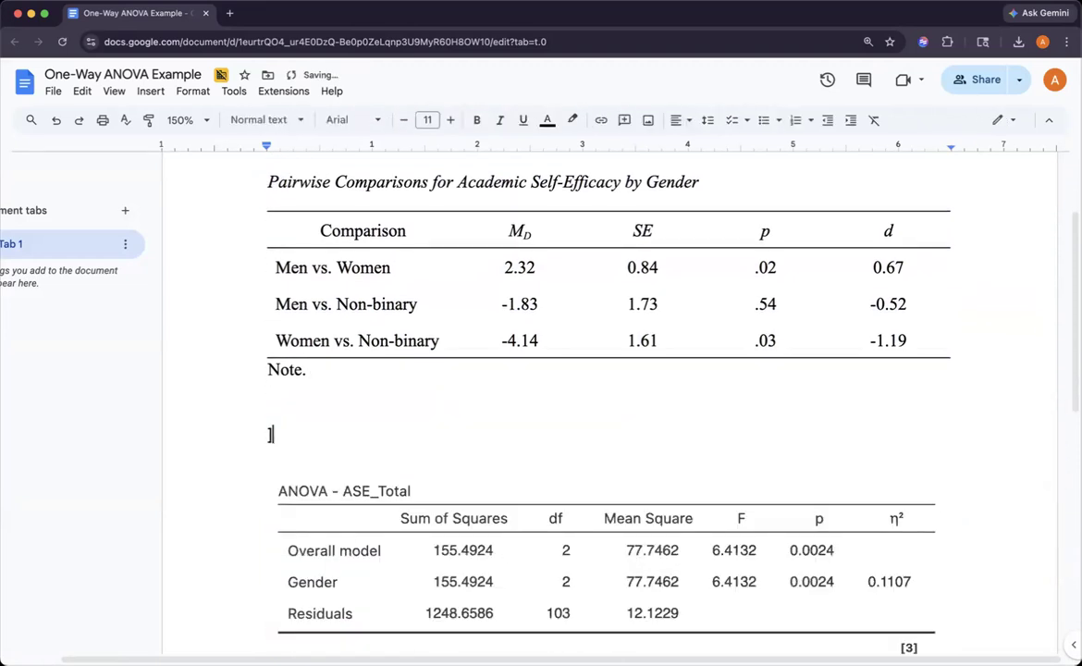
key(BackSpace)
key(BackSpace)
key(BackSpace)
Step: Continue the table note with "Post-hoc comparisons from Tukey's HSD"
text(Post-)
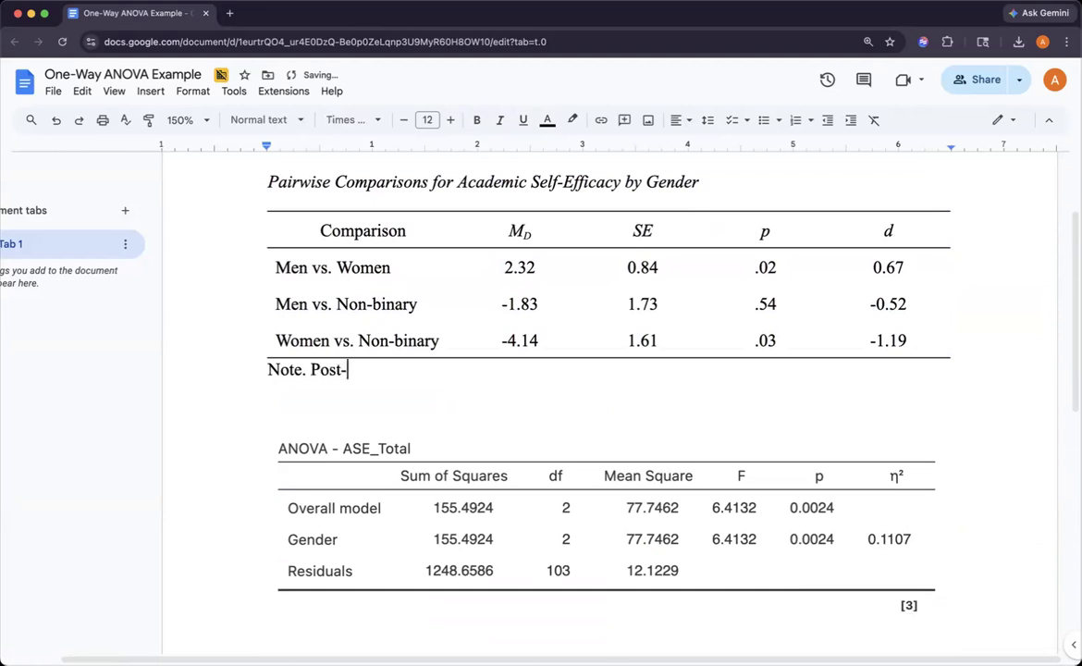
text(hoc comparisons)
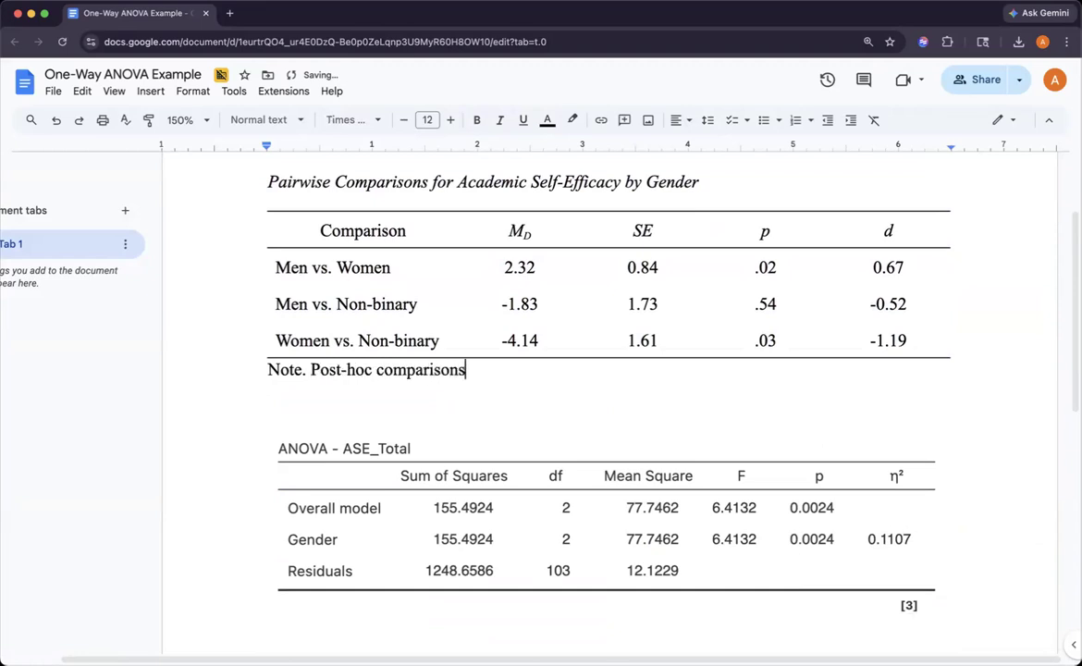
text( from Ti=uk)
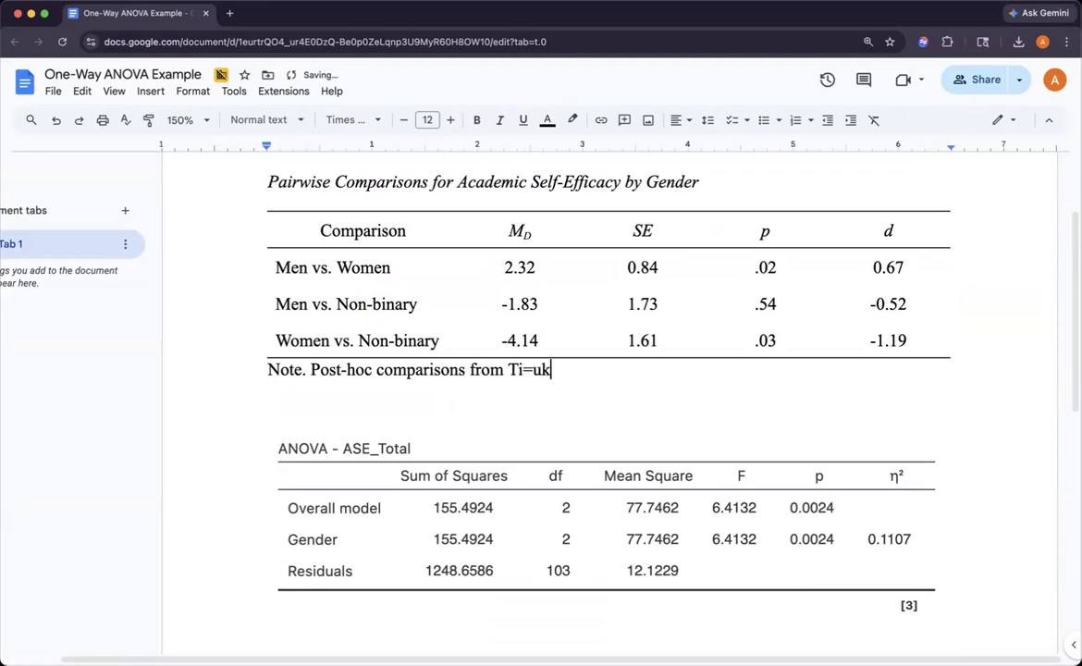
key(BackSpace)
key(BackSpace)
key(BackSpace)
key(BackSpace)
text(uke)
text(y's HSD)
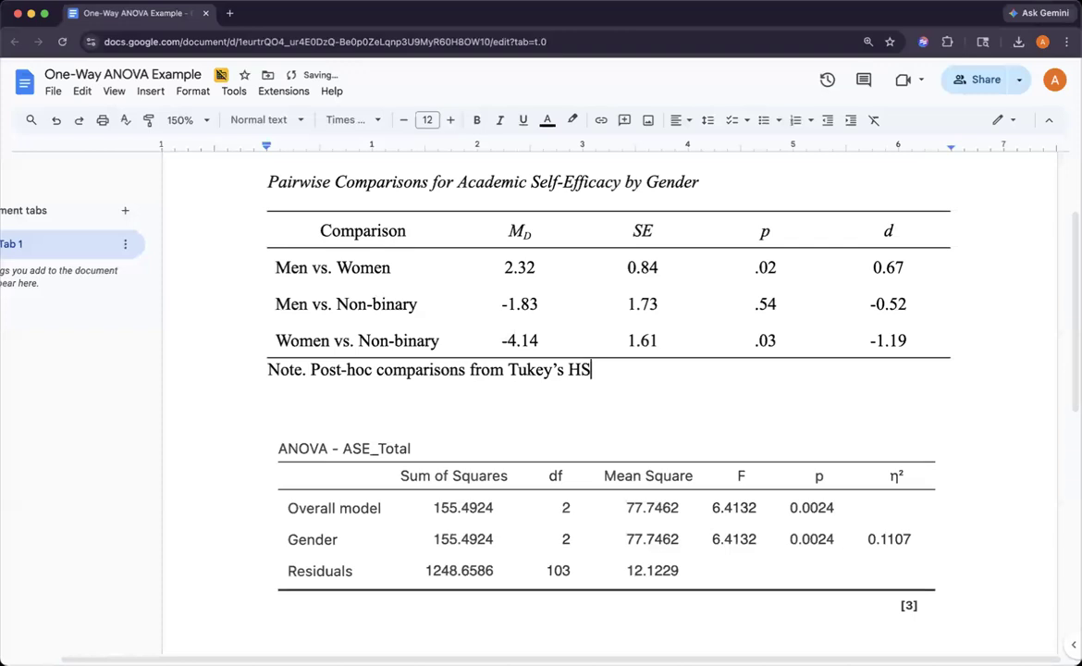
Step: Extend the note with ". Overall model was significant, F(" and italicize the F
text(. Overall model was significant, F)
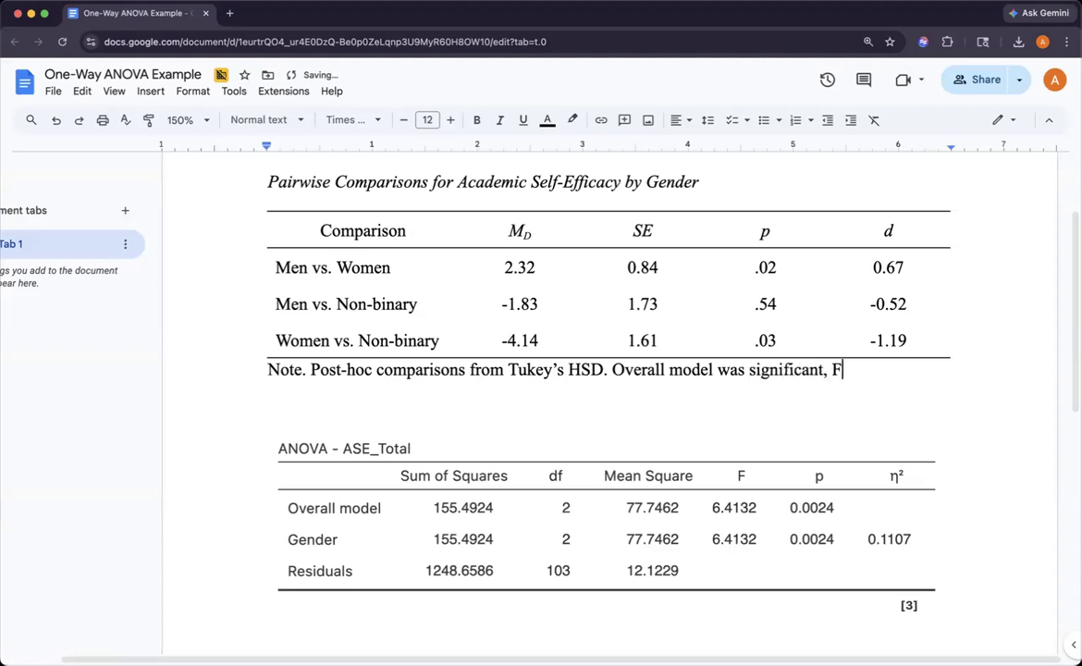
text(()
click(833, 369)
double_click(835, 369)
key(ctrl+i)
click(861, 375)
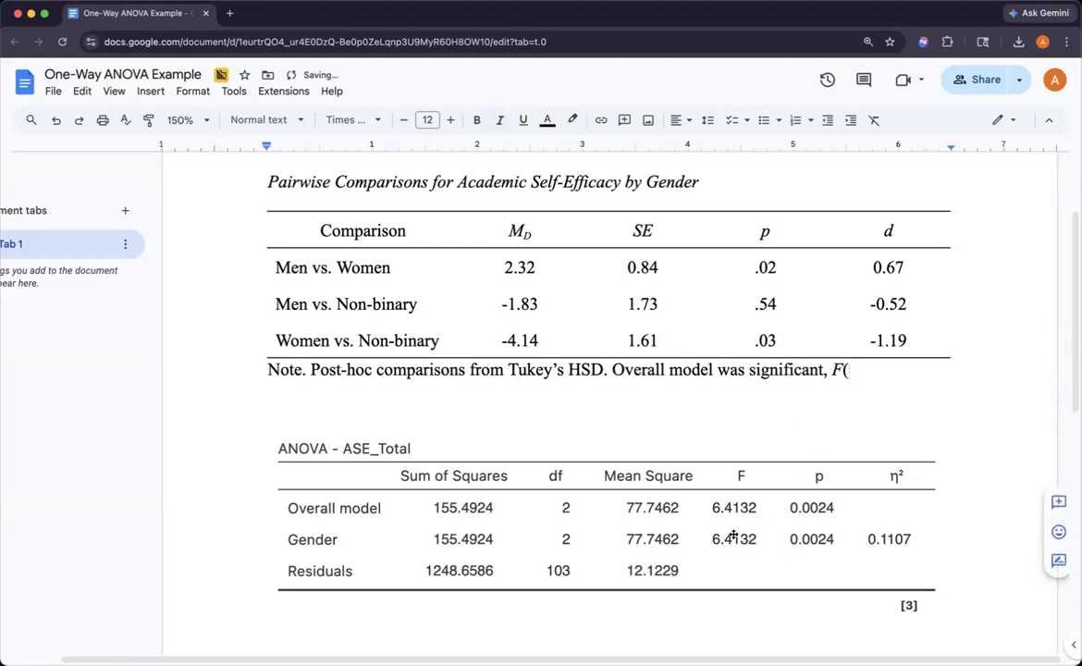
Step: Complete the F statistic in the note as "F(2,103) = 6.41" and follow it with ", p"
text(2,1)
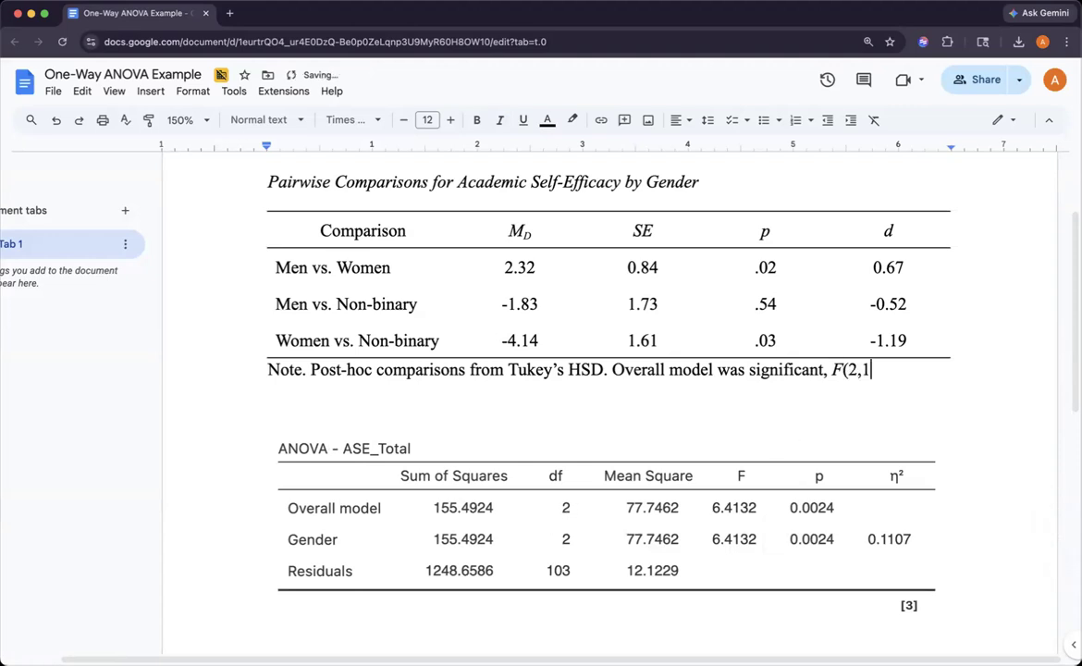
text(03) = )
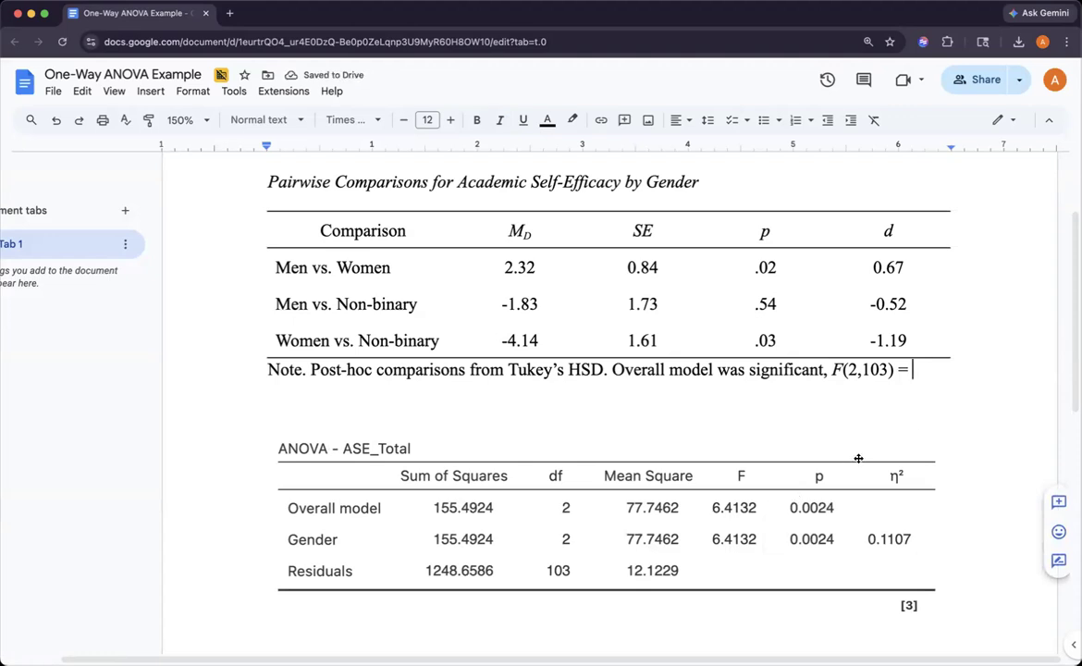
text(6/41)
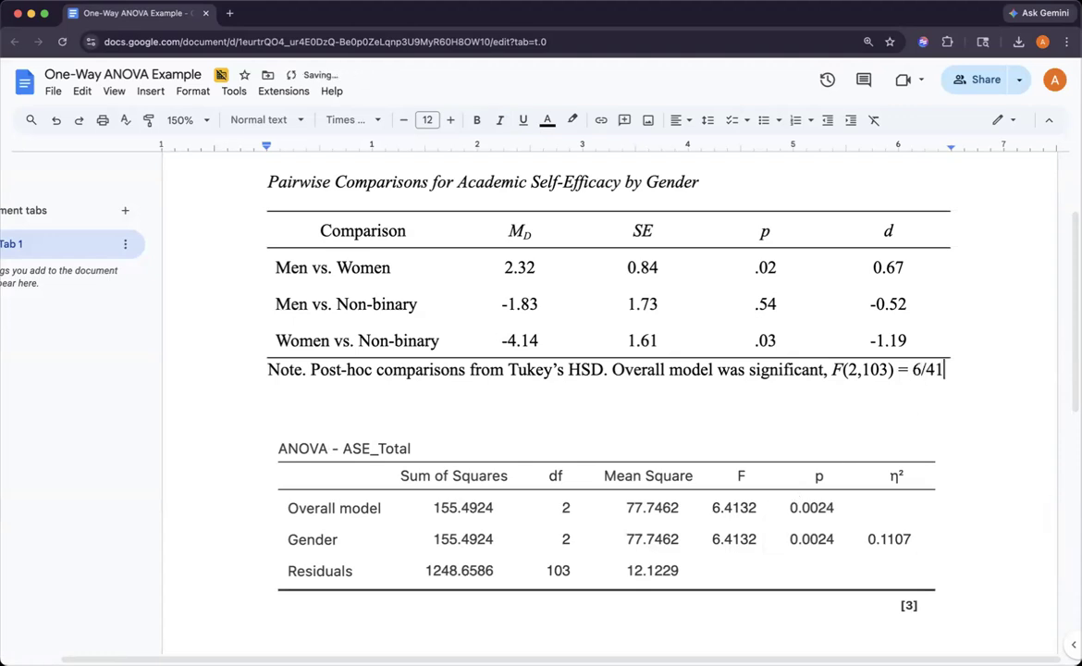
key(BackSpace)
key(BackSpace)
key(BackSpace)
text(.41, p)
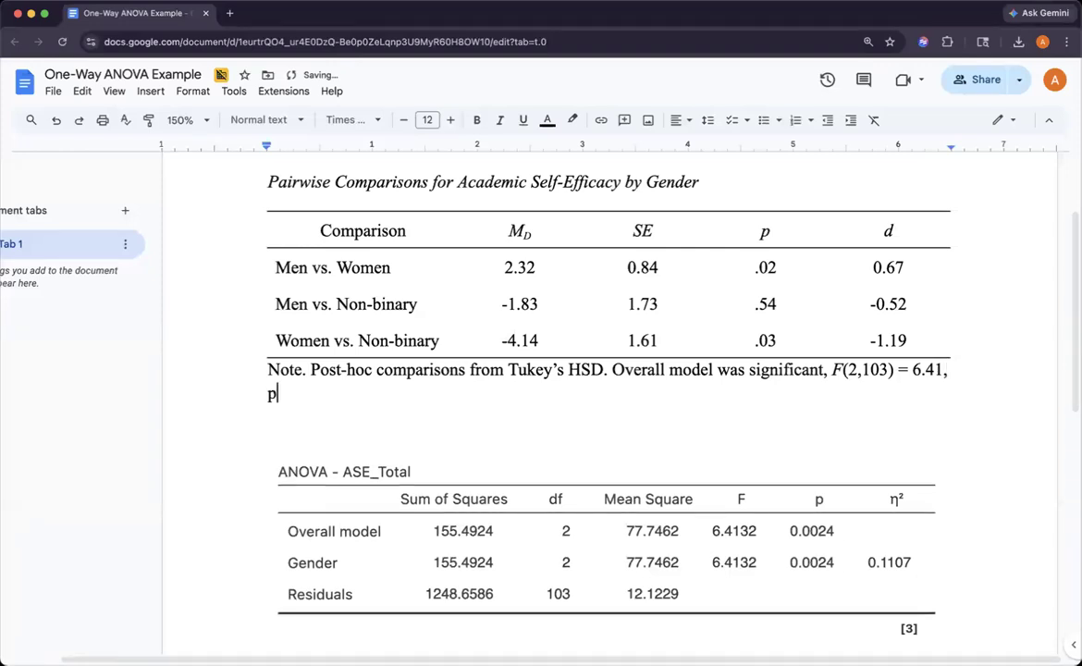
Step: Complete the note's p value as "p=.002," and italicize the p
text(=.002)
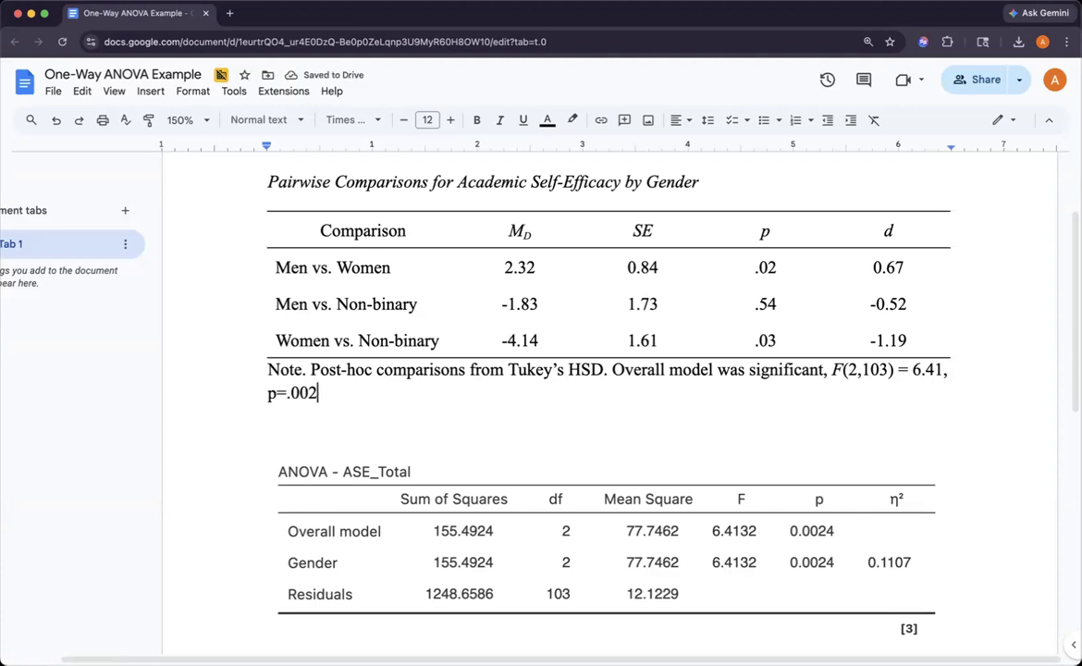
text(,)
drag(266, 393, 278, 393)
key(ctrl+i)
click(325, 392)
Step: Insert η² as an equation after the p value and finish the note with "=.11."
click(148, 91)
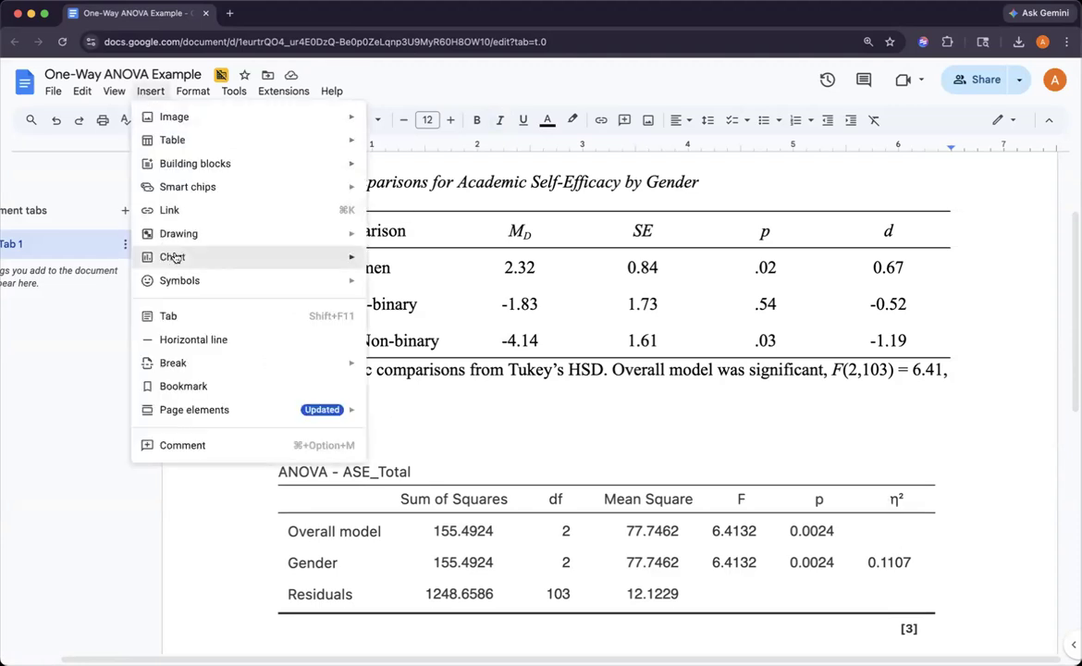
mouse_move(220, 282)
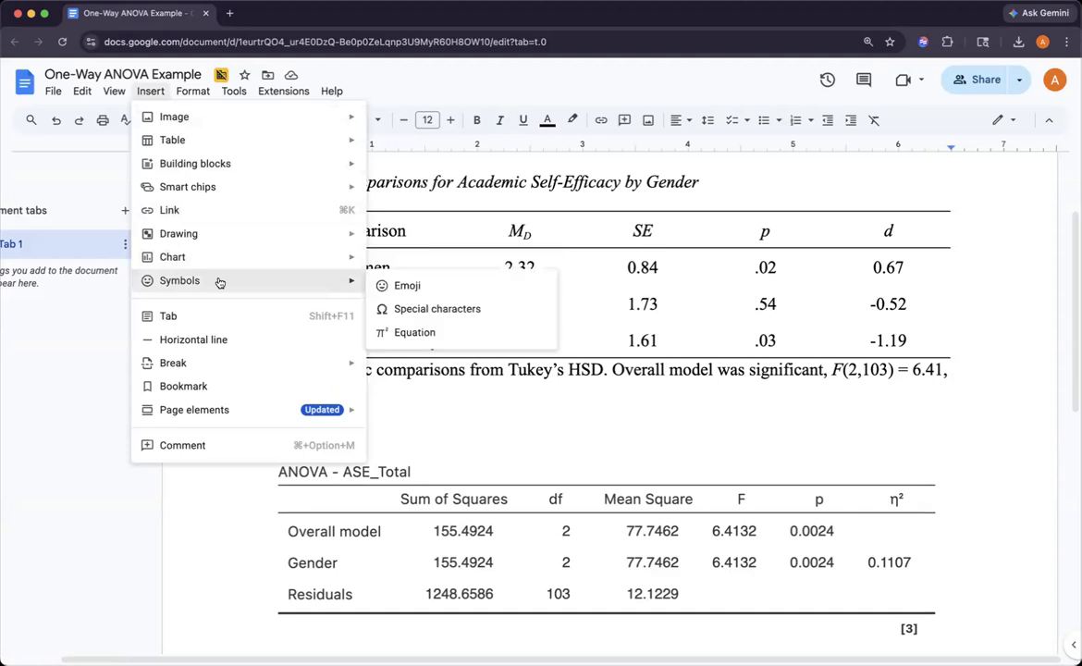
click(408, 332)
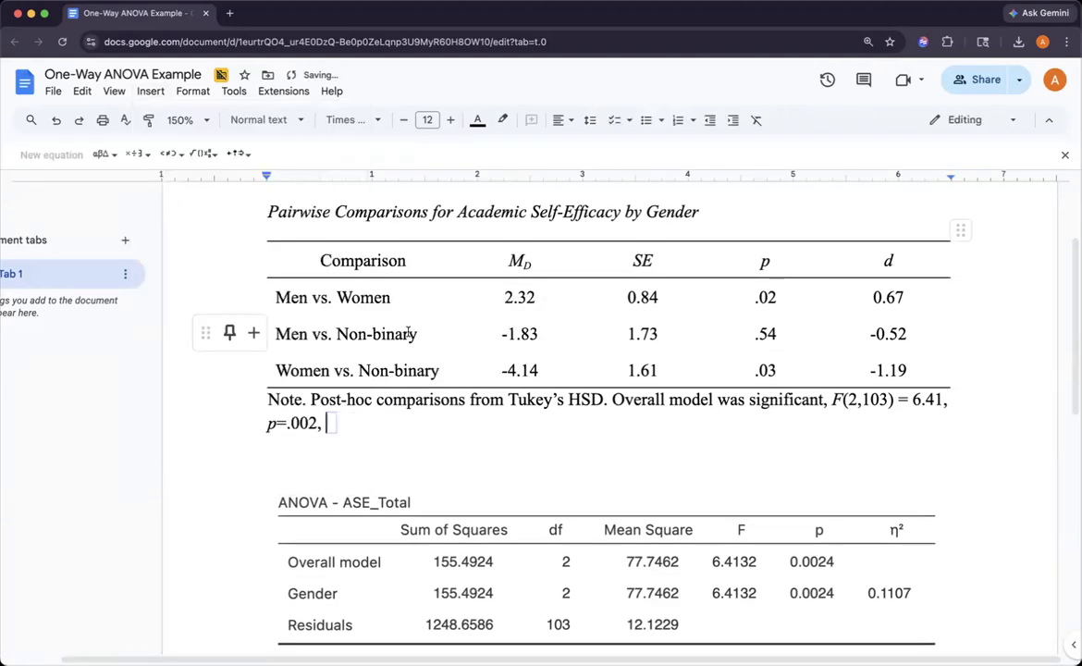
click(213, 158)
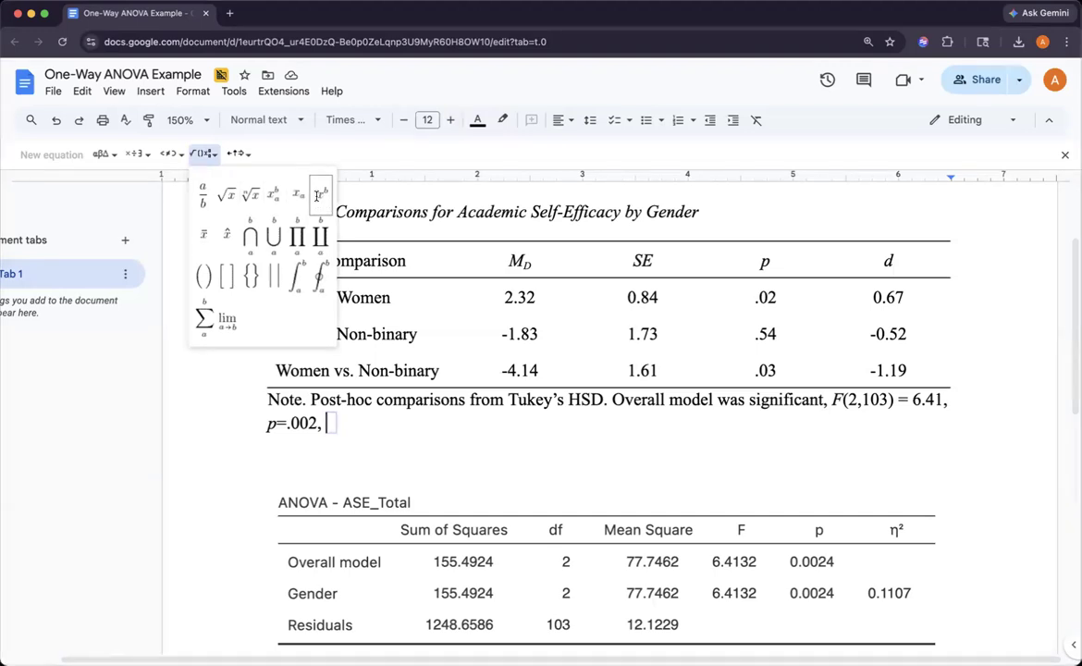
click(318, 195)
click(102, 154)
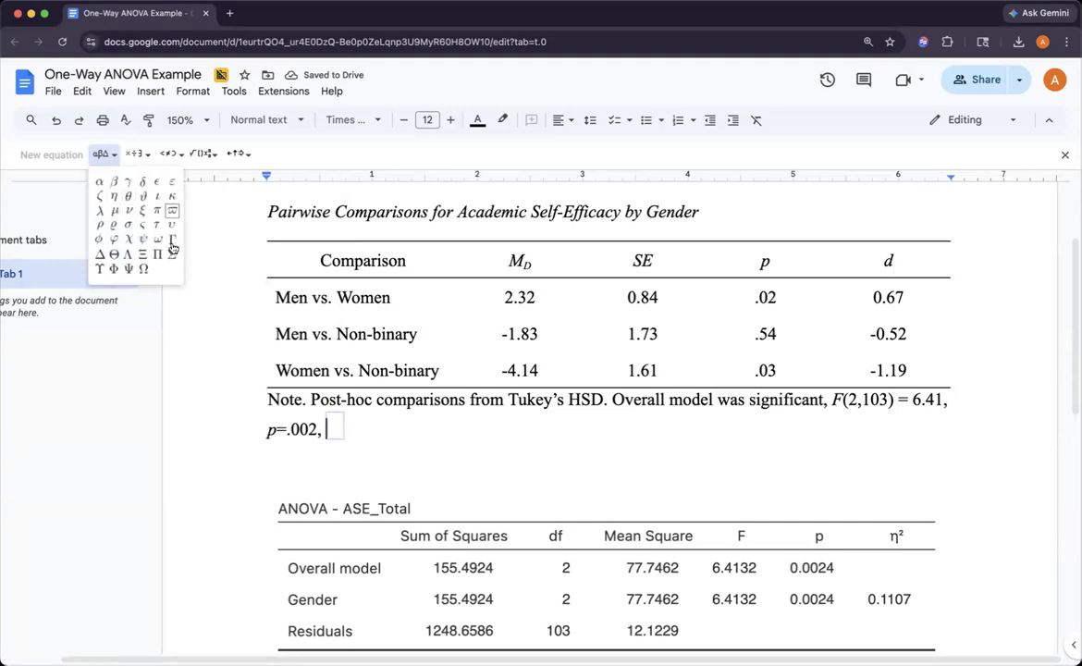
click(113, 195)
text(^2)
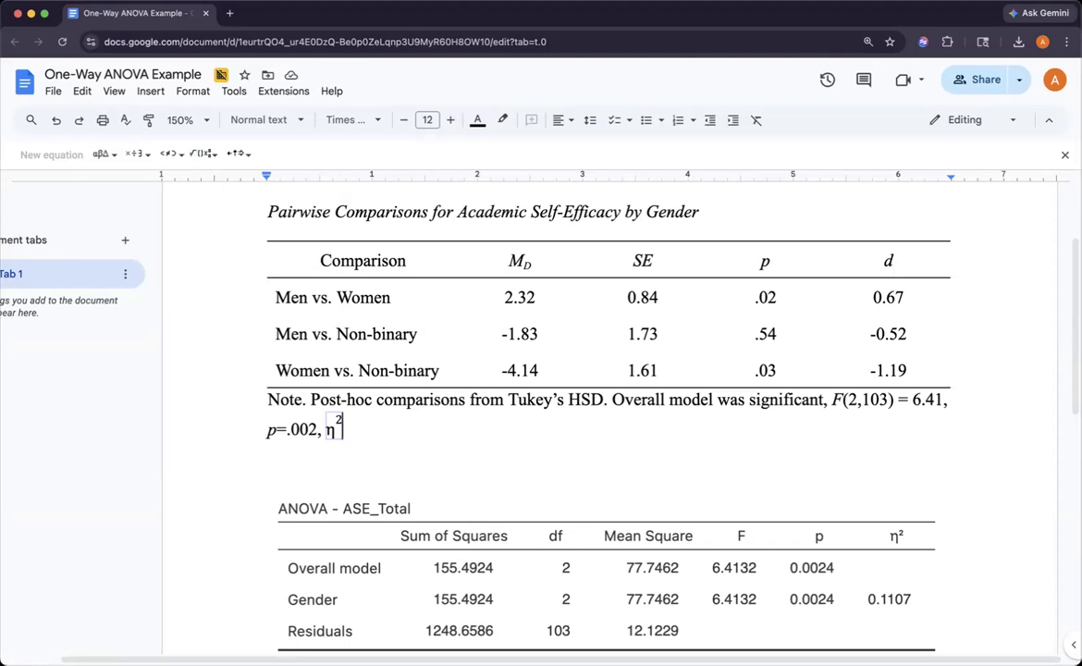
key(Right)
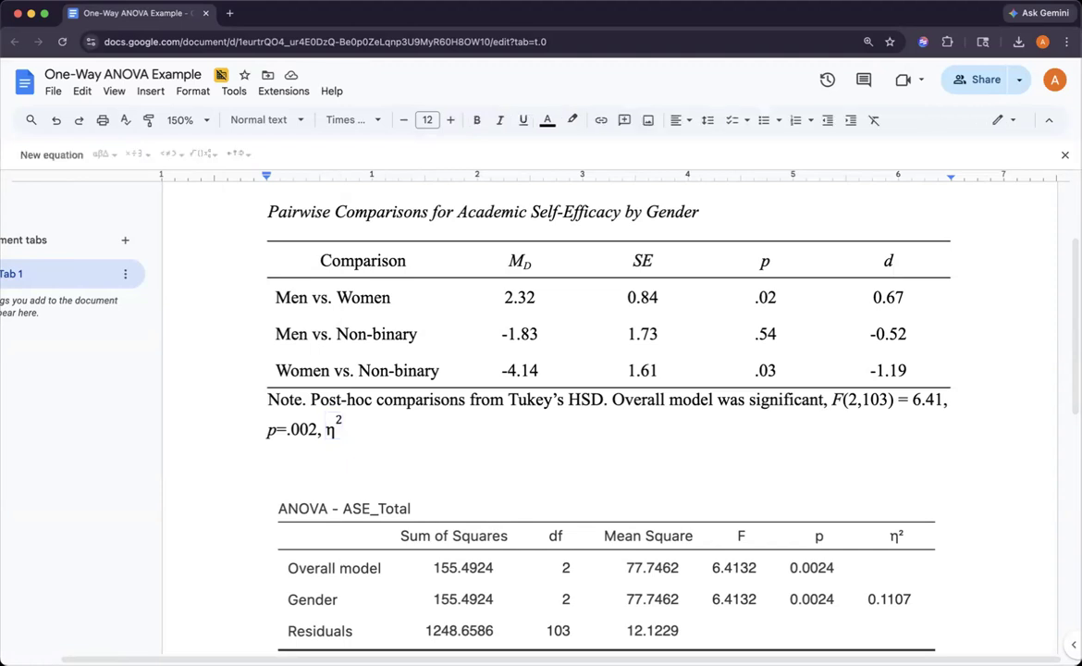
text(=.11)
text(.)
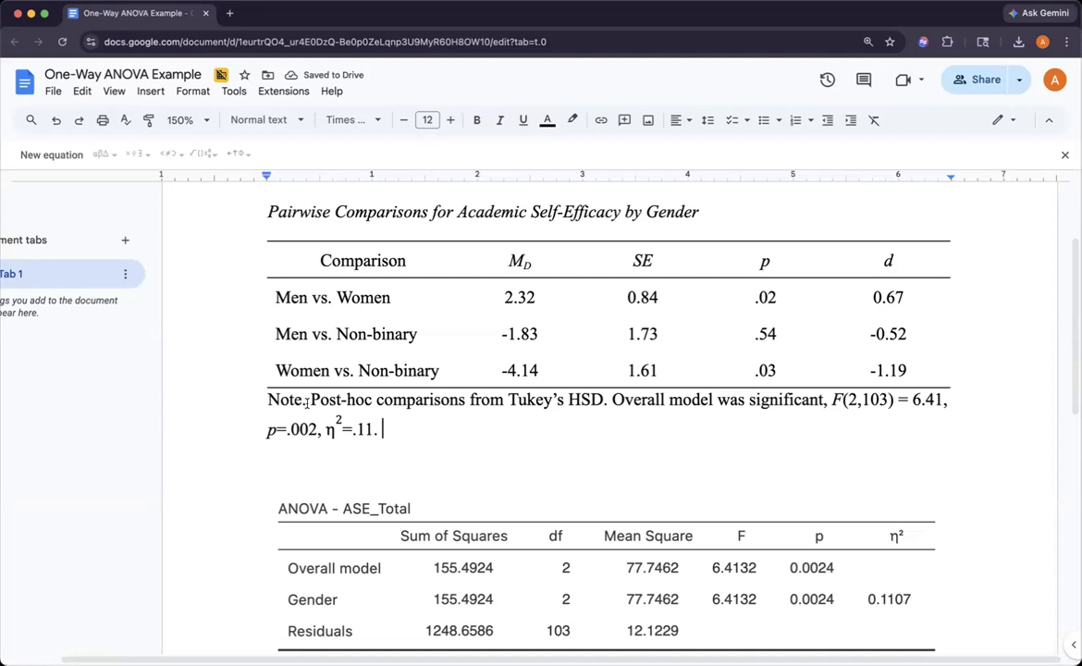
Step: Italicize the word "Note." at the start of the note below the pairwise comparisons table
drag(306, 403, 258, 403)
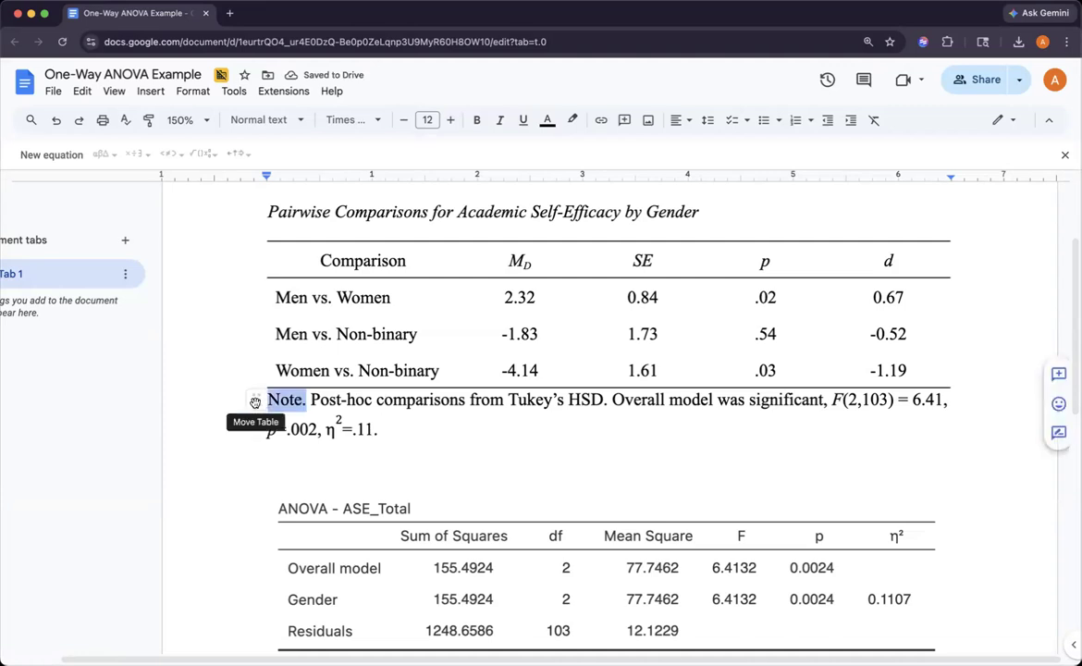
key(super+i)
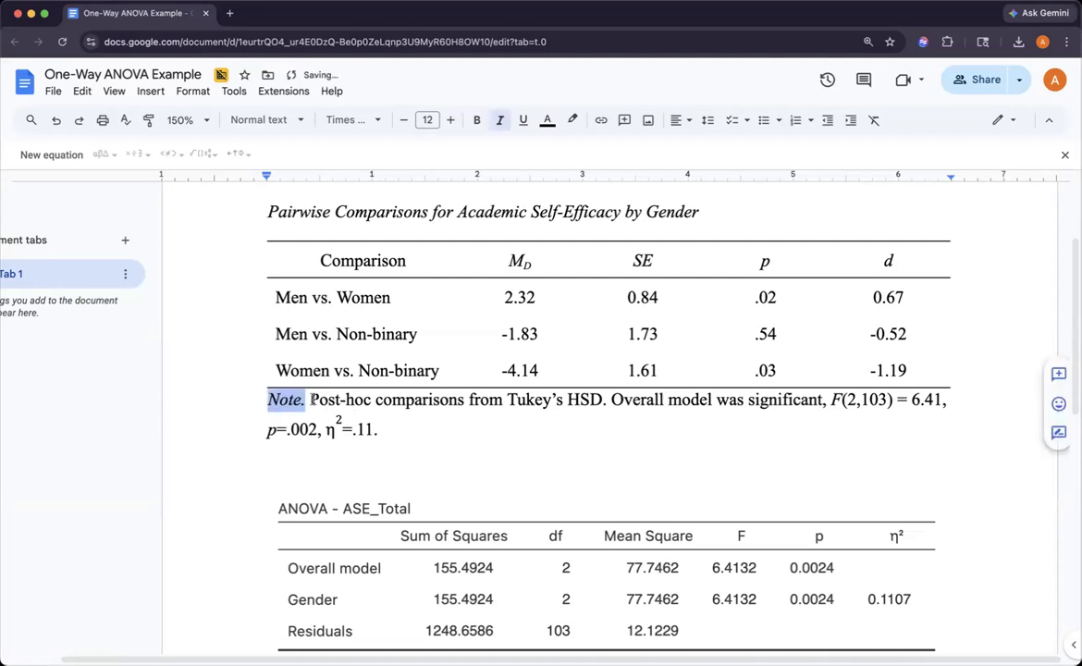
click(265, 400)
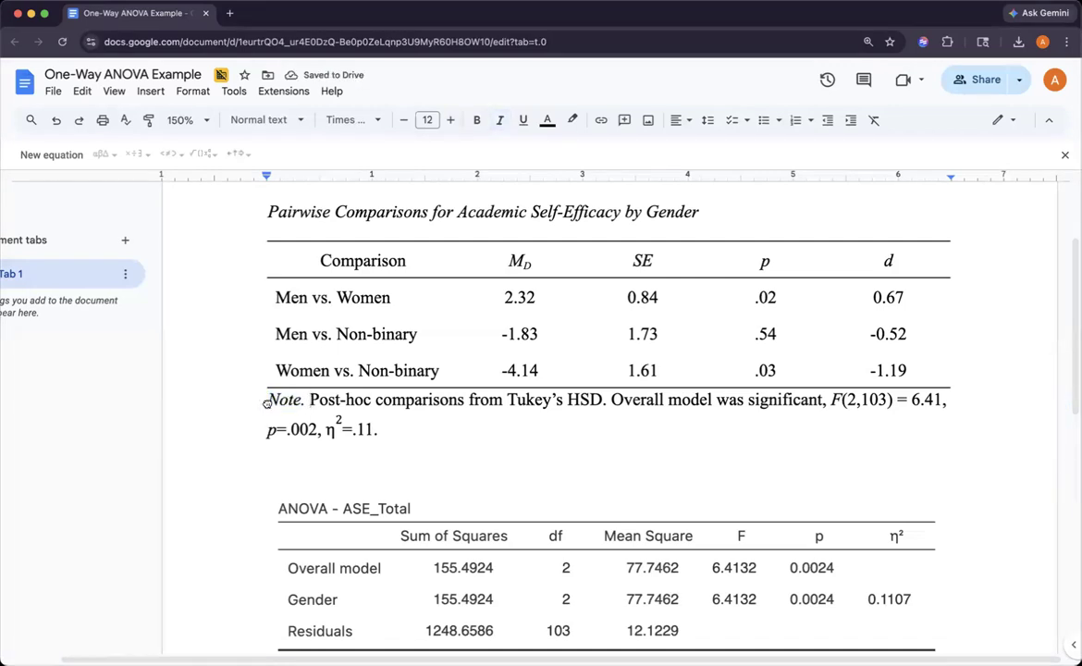
Step: Set the entire table note to double line spacing and add space before its paragraph
triple_click(267, 405)
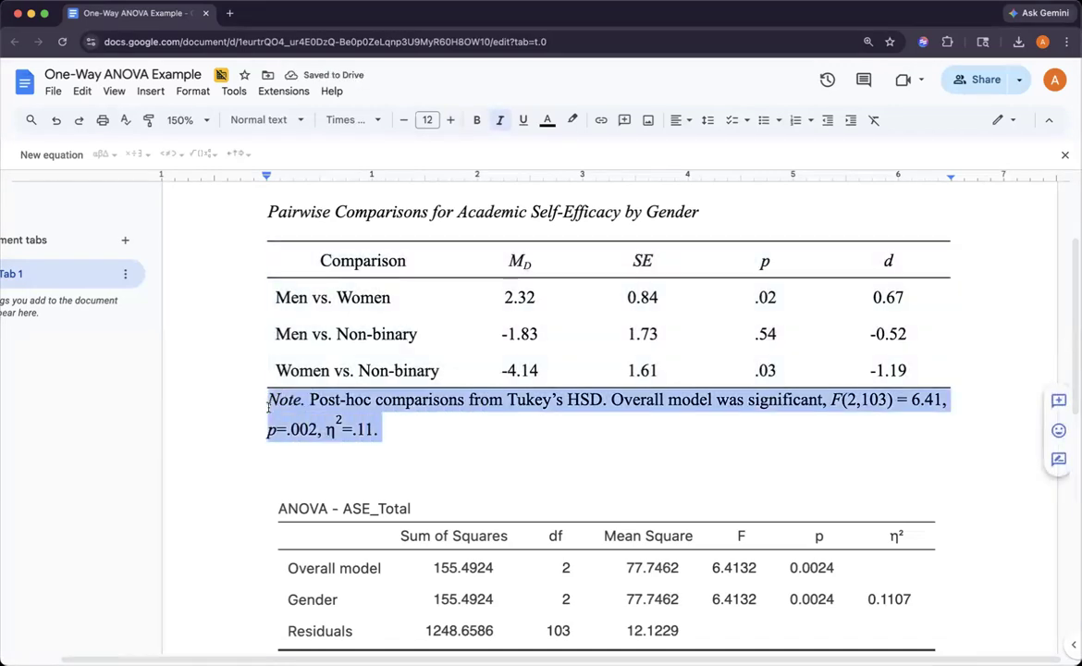
click(705, 122)
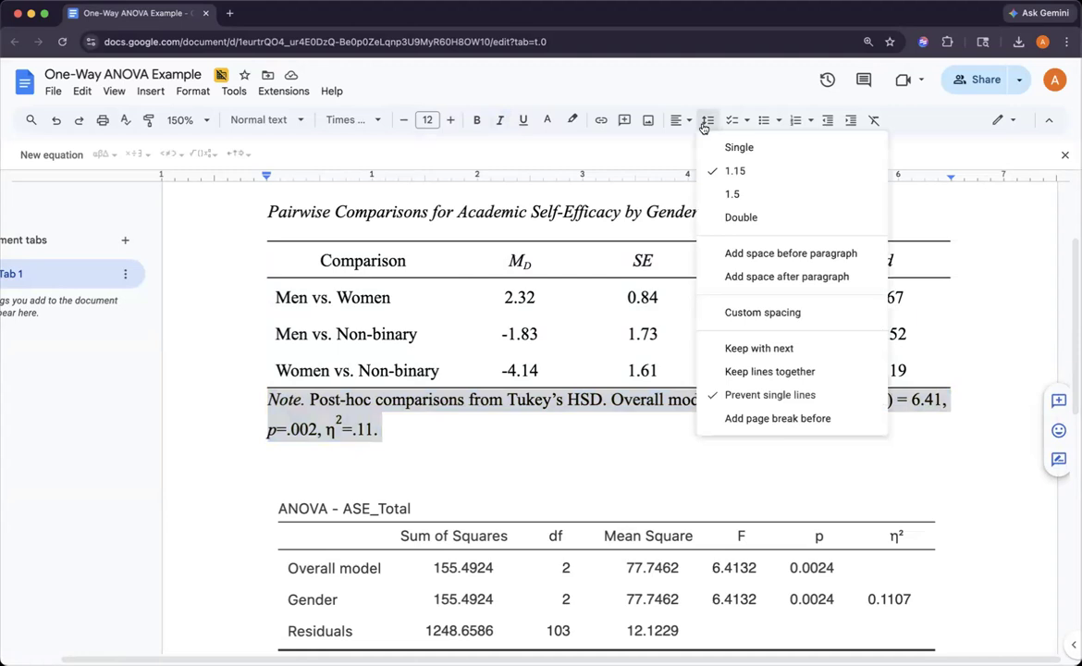
click(740, 216)
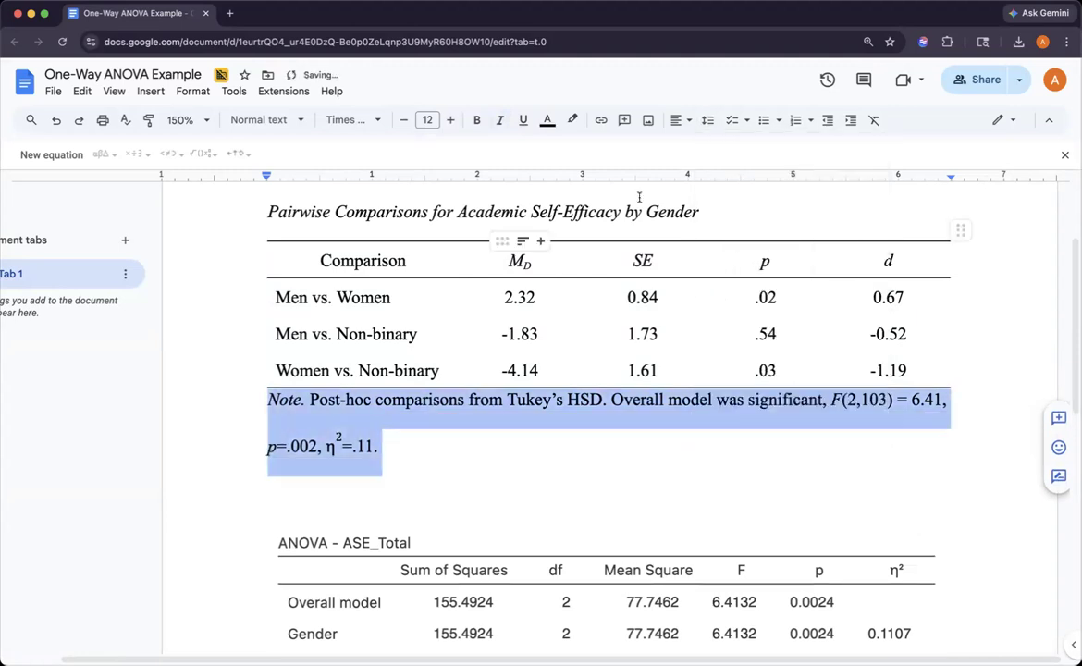
click(707, 120)
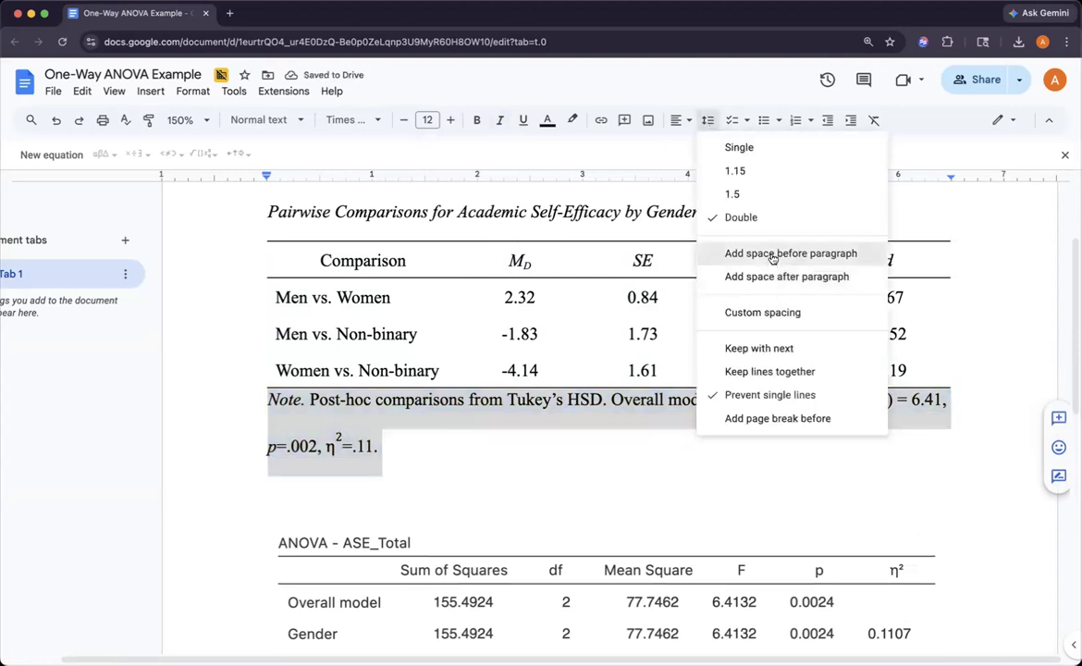
click(773, 254)
click(628, 491)
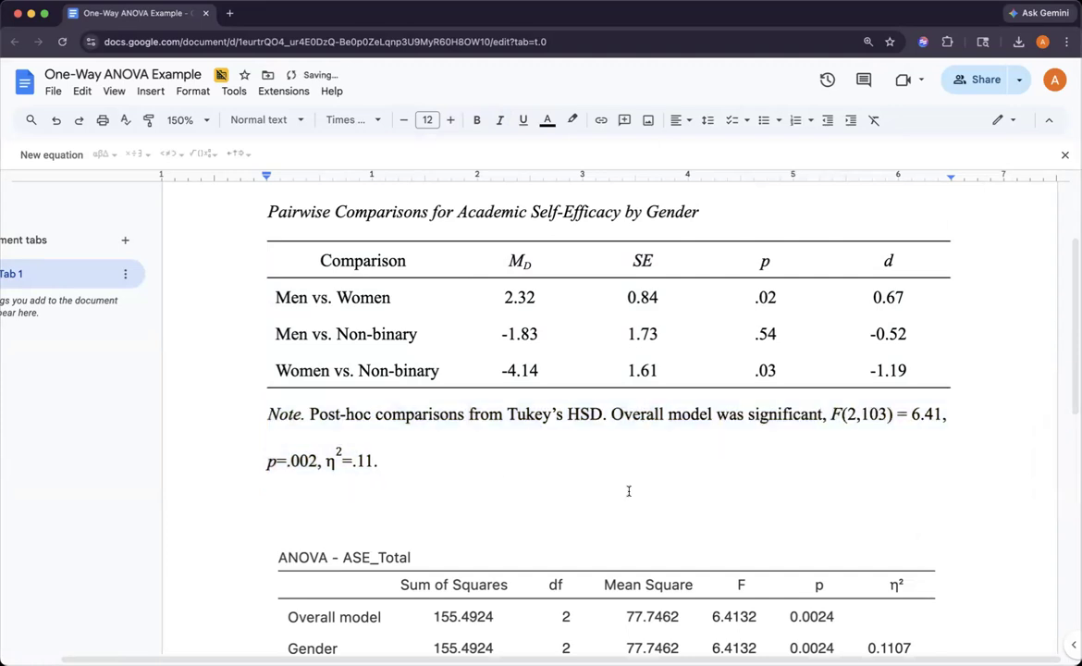
scroll(628, 491, up, 3)
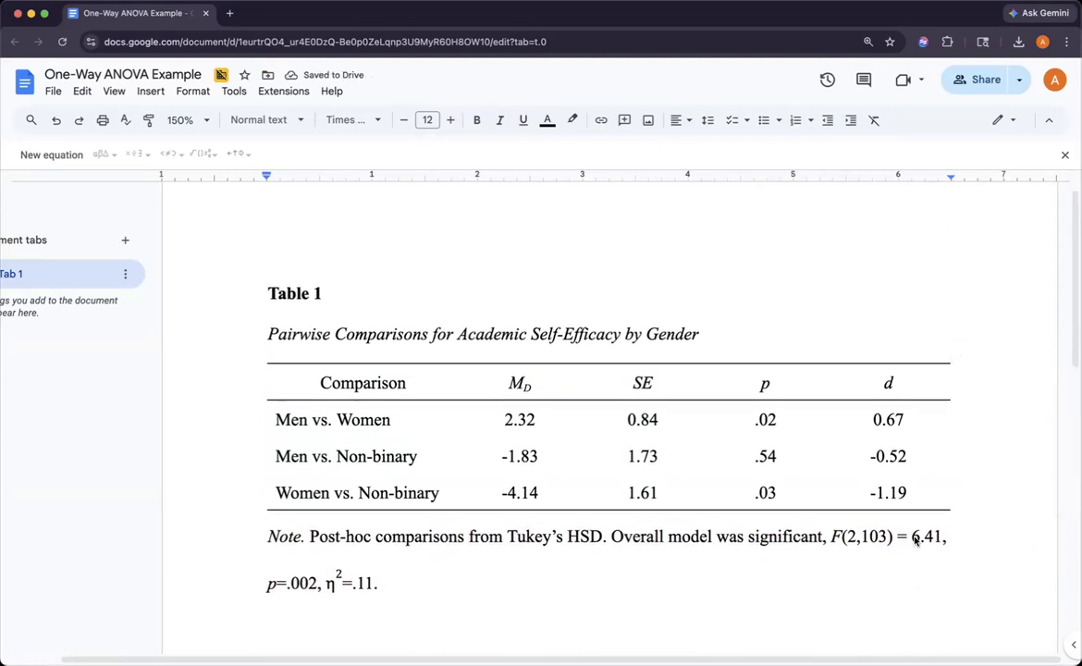